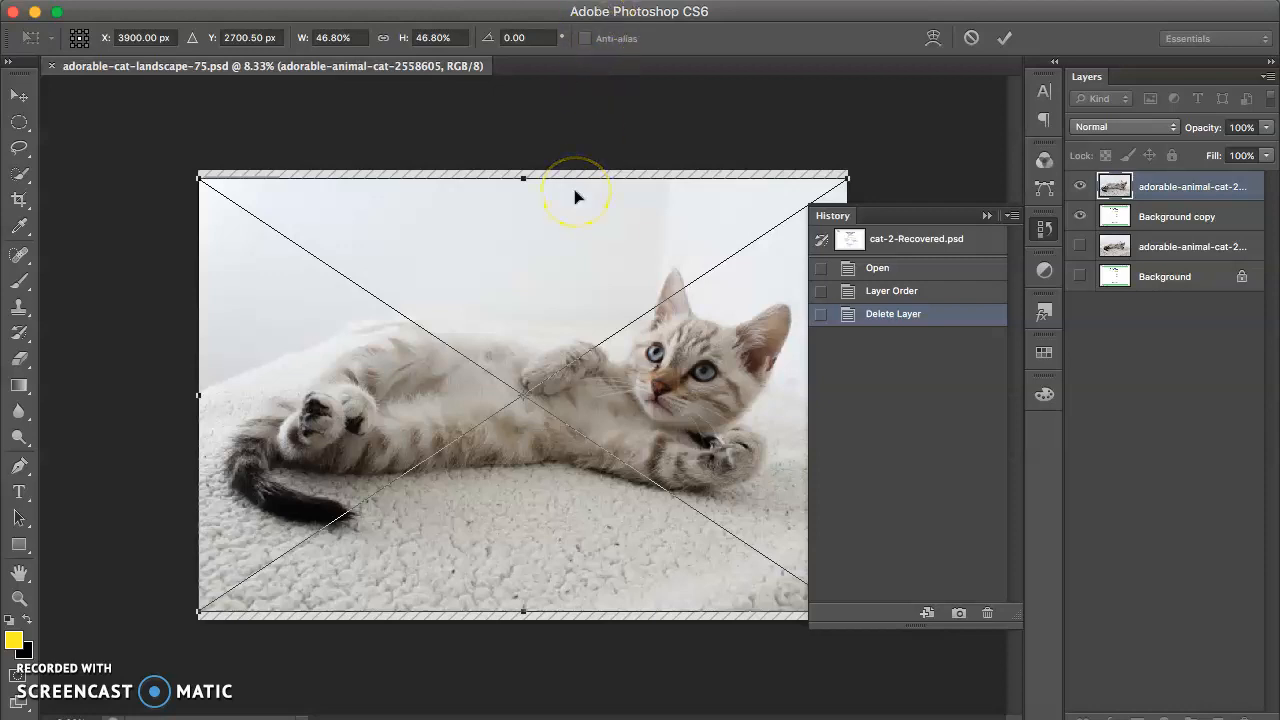
Place the cat photo from the desktop into the landscape canvas template at 46.80% scale and commit the placement.
click(1080, 186)
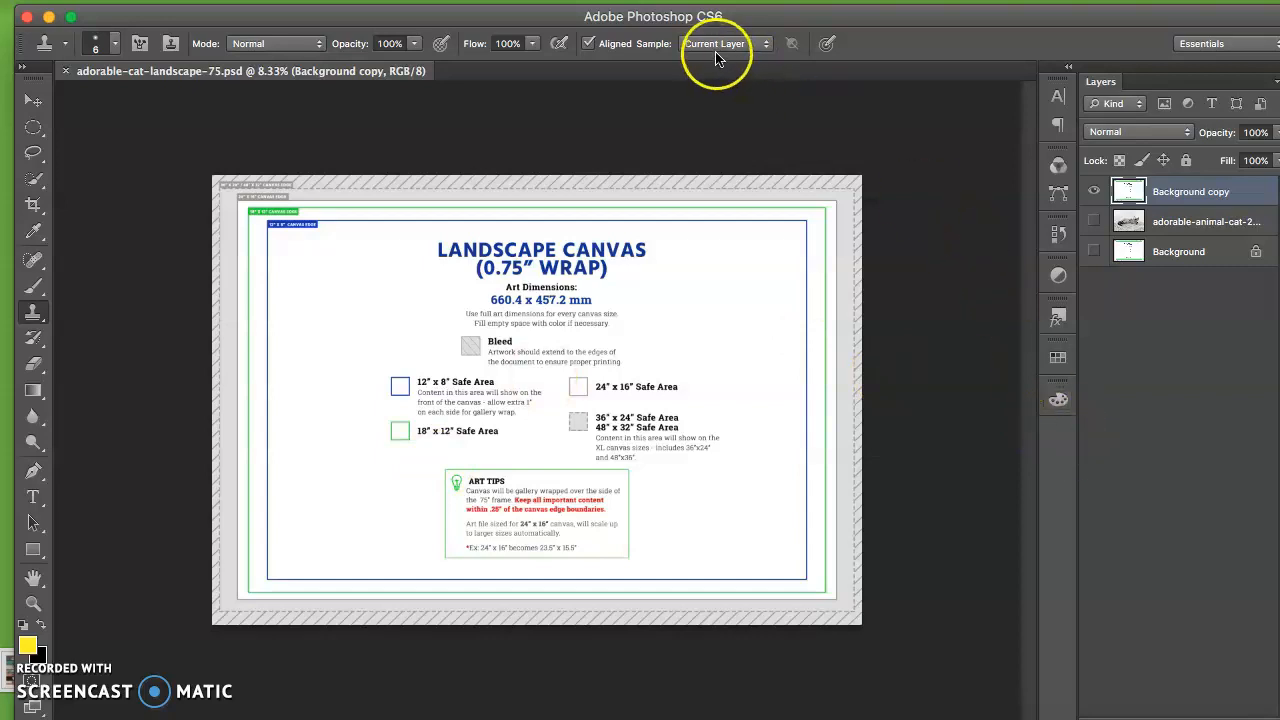
drag(714, 17, 932, 48)
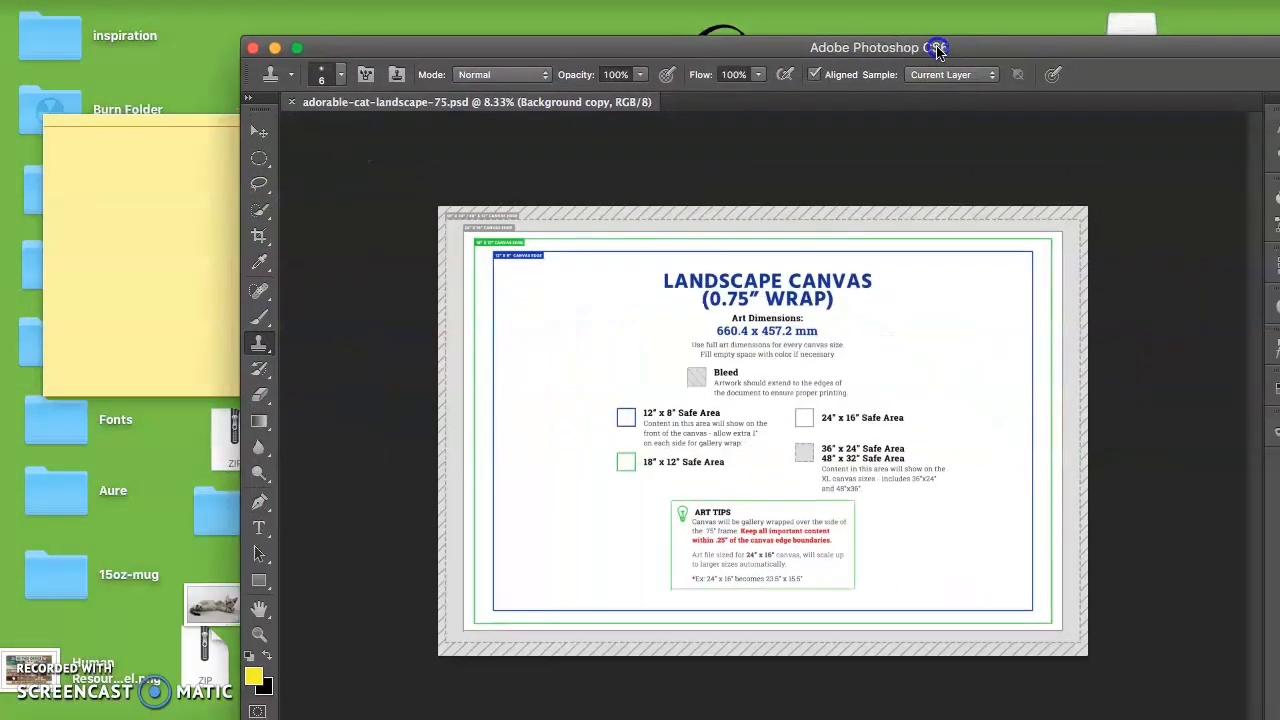
drag(212, 605, 629, 557)
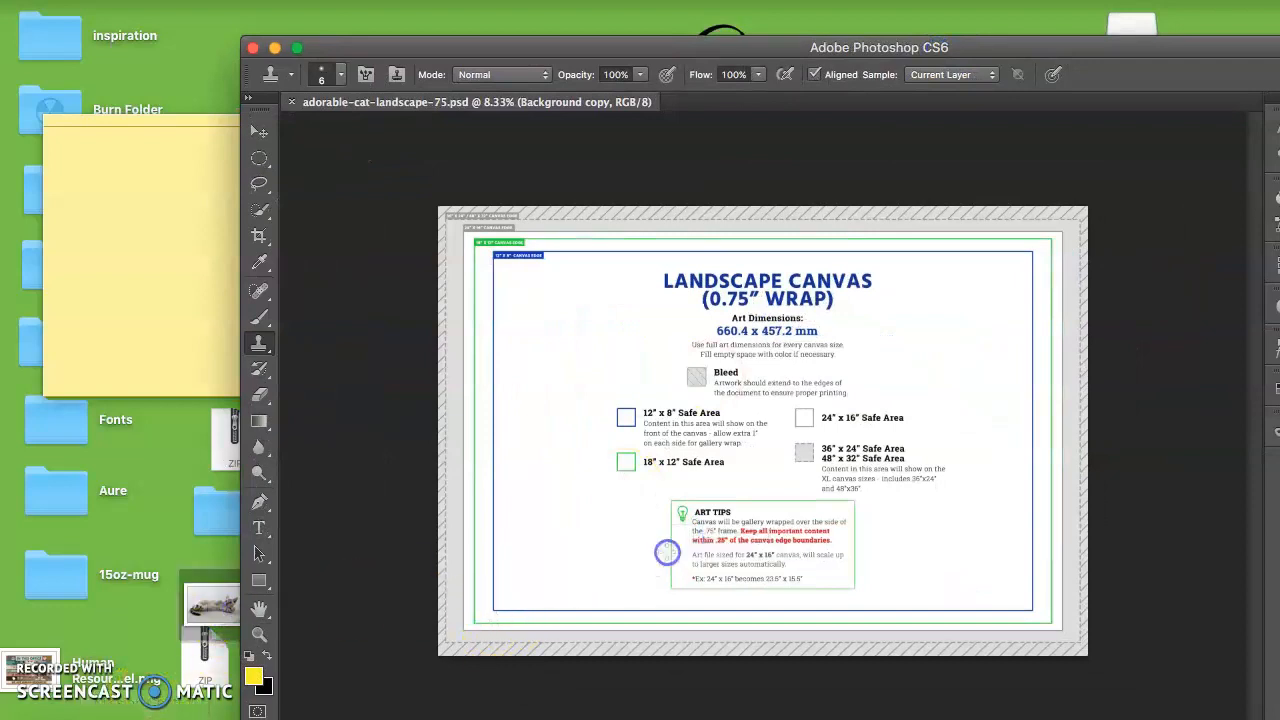
drag(812, 58, 543, 30)
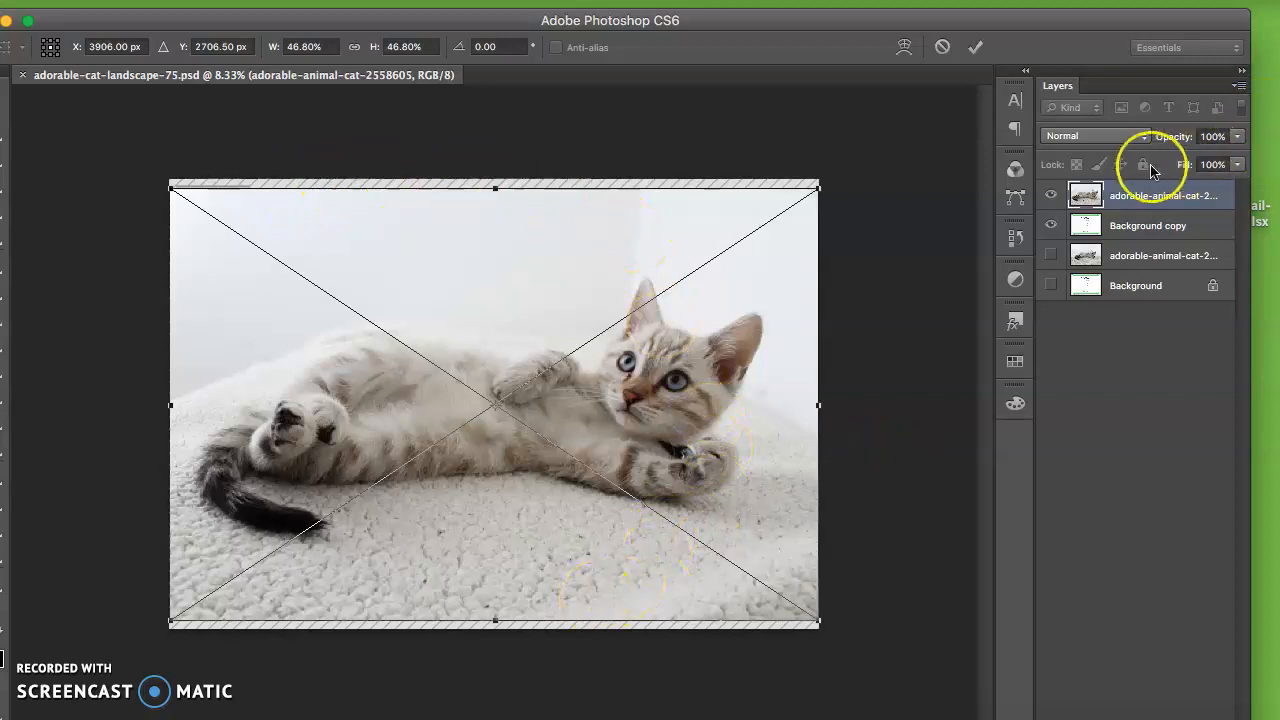
click(1098, 194)
Lower the cat layer's opacity to 35% to compare the photo with the template guides, and restore it to 100%.
click(1237, 136)
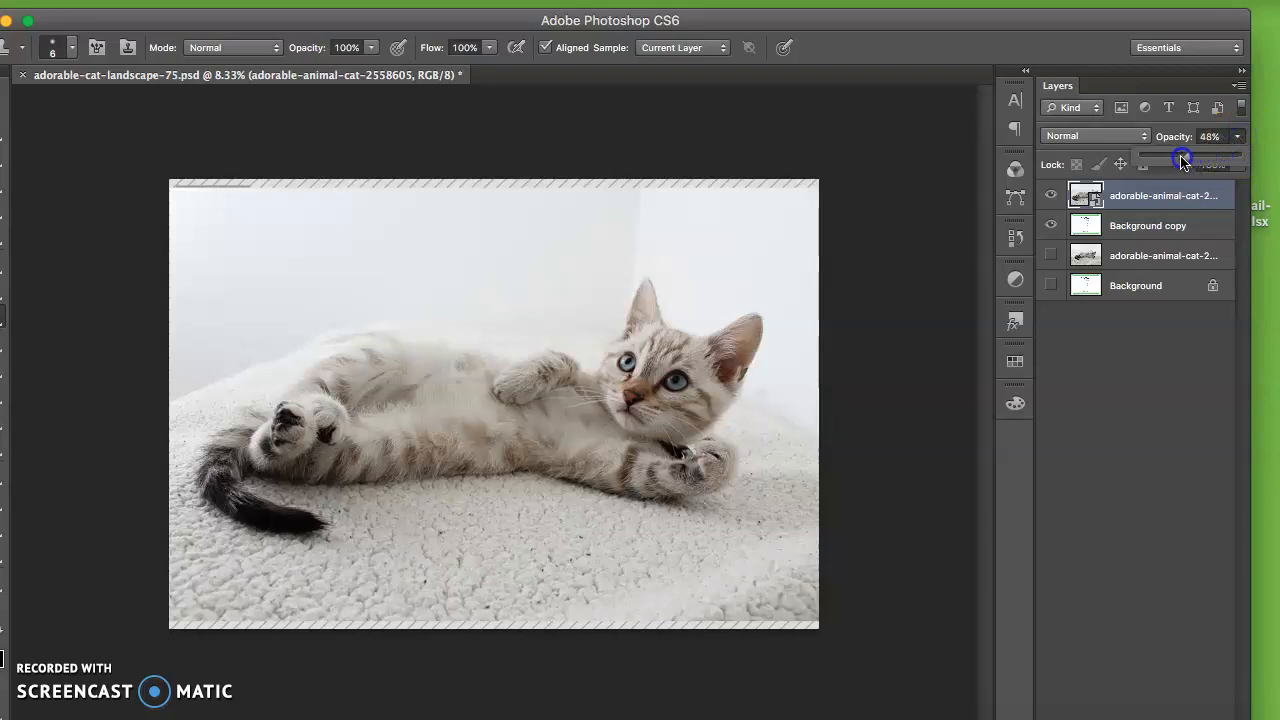
drag(1187, 160, 1177, 160)
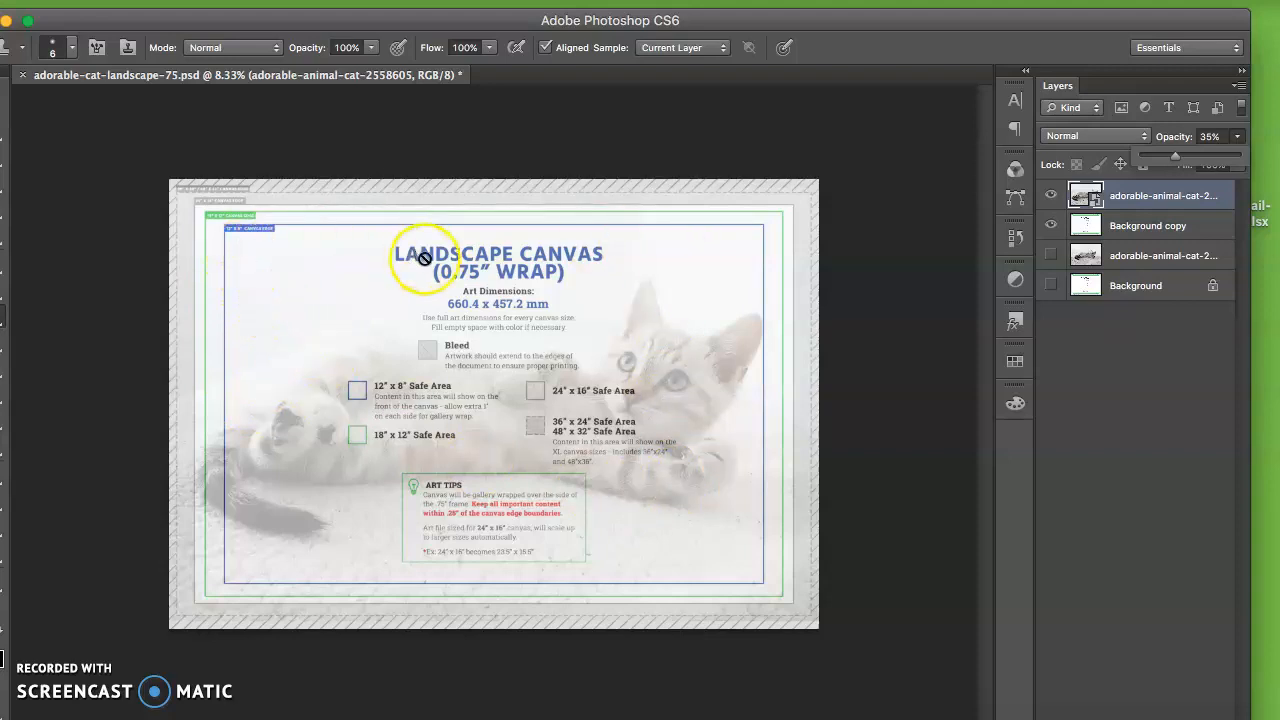
click(1178, 160)
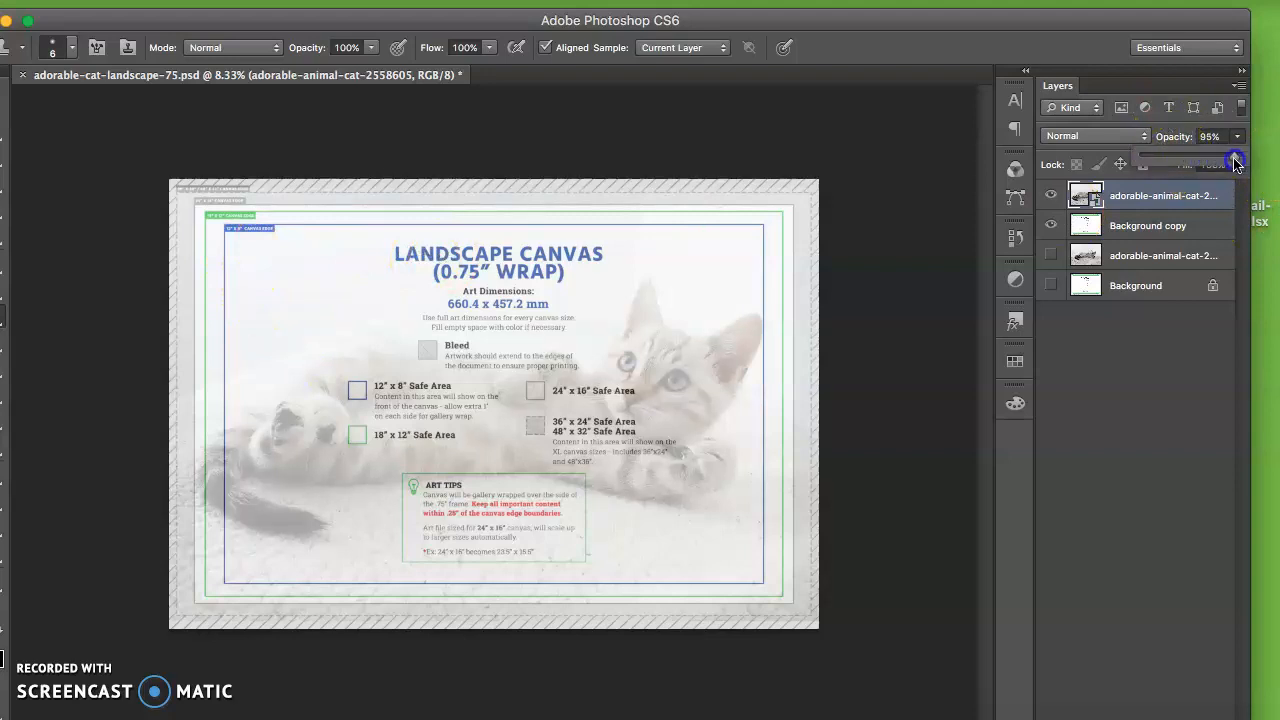
drag(1235, 163, 1240, 162)
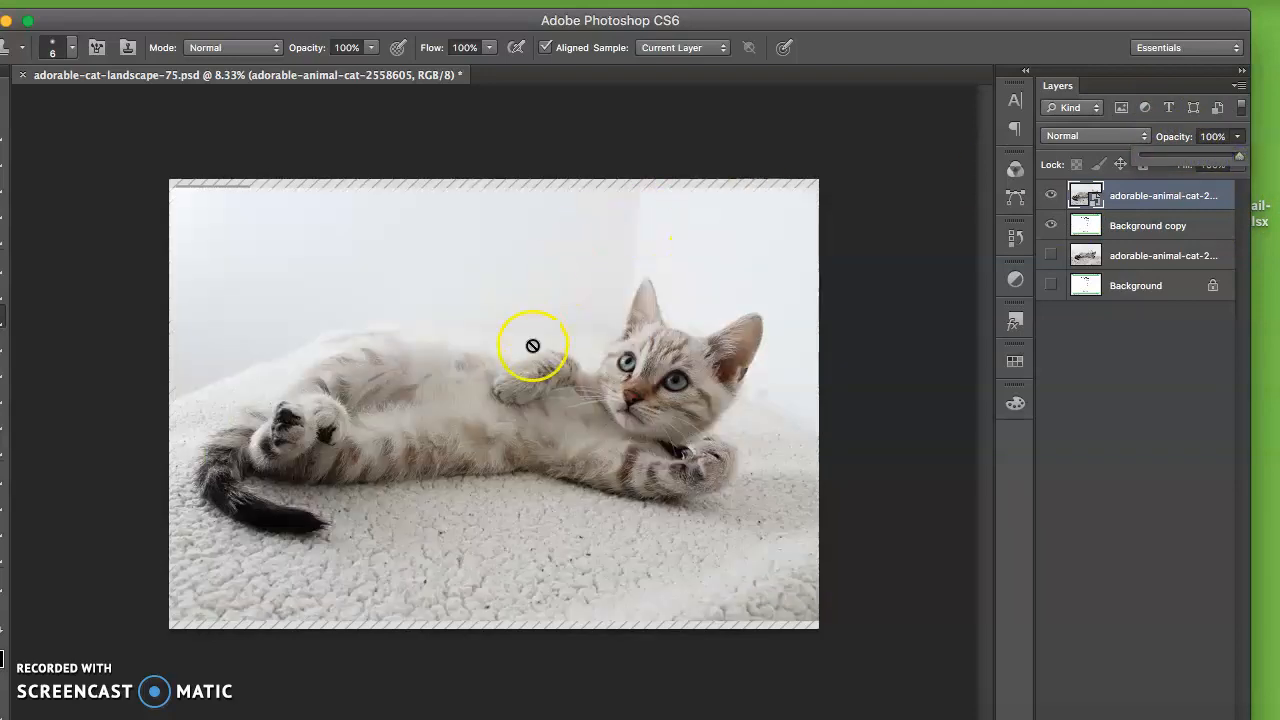
Show the rulers and scale the cat photo proportionally to 39.16%, centring it on the blue 12" x 8" canvas edge guide.
key(ctrl+r)
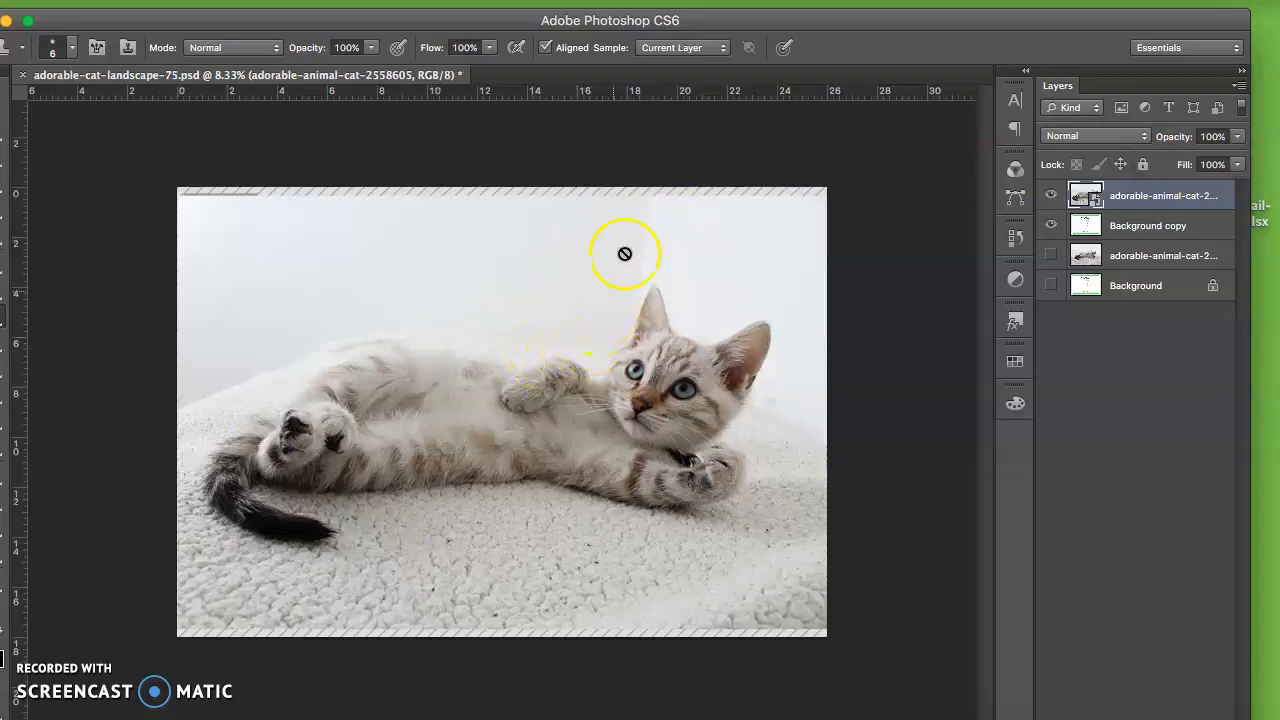
key(ctrl+t)
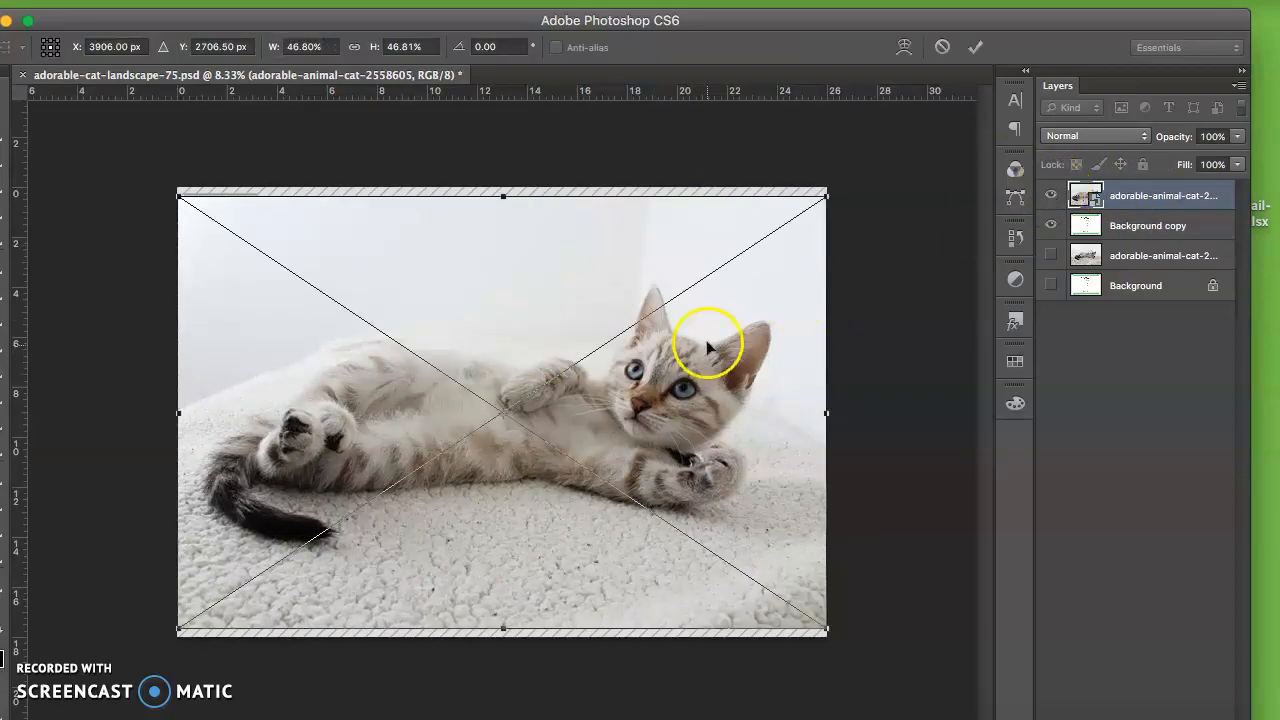
drag(827, 203, 720, 290)
drag(655, 357, 706, 320)
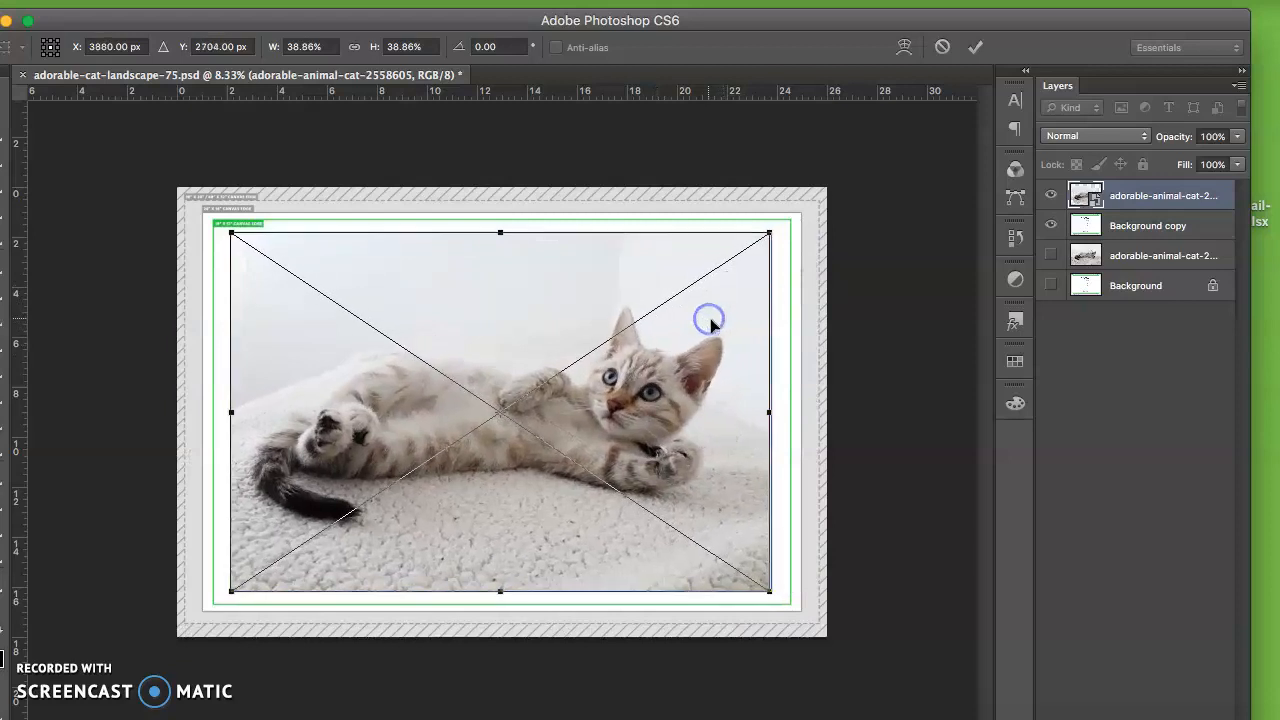
drag(770, 590, 773, 591)
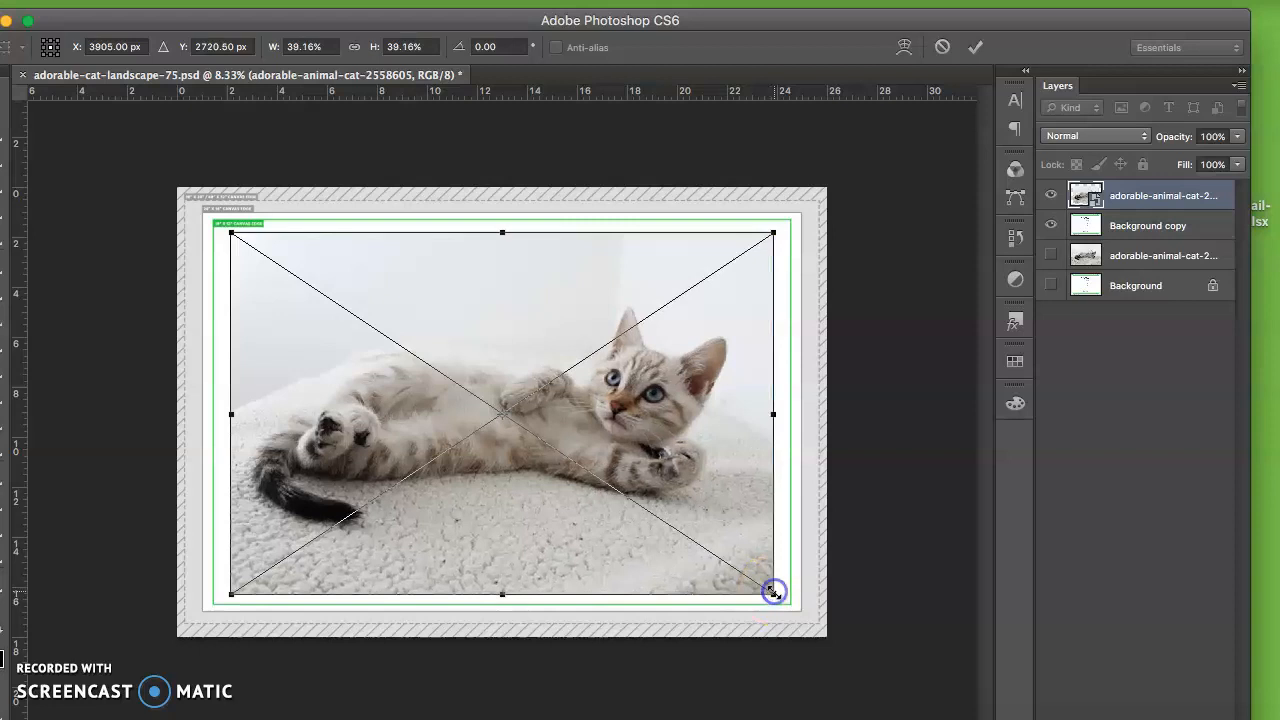
drag(706, 555, 707, 557)
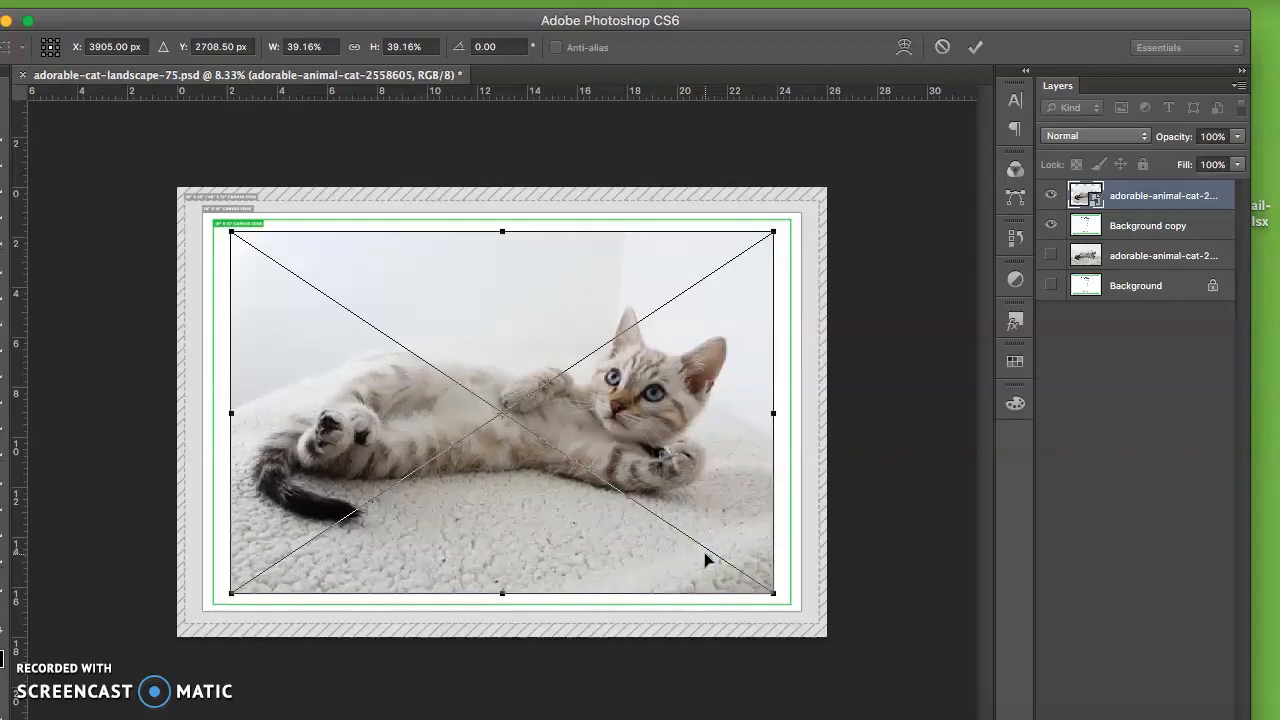
key(Return)
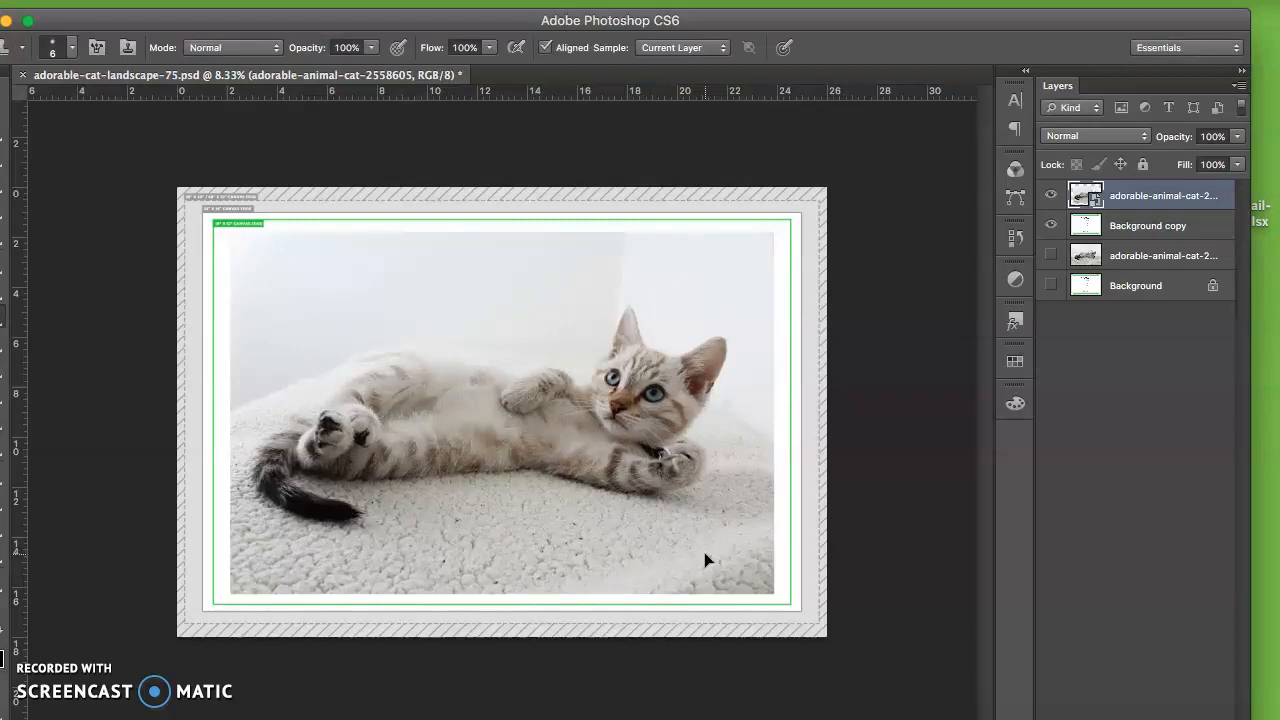
Check the photo's fit against the template by toggling its visibility and reducing its opacity to 45%, restoring 100% at the end.
click(1050, 196)
click(1050, 196)
click(1240, 137)
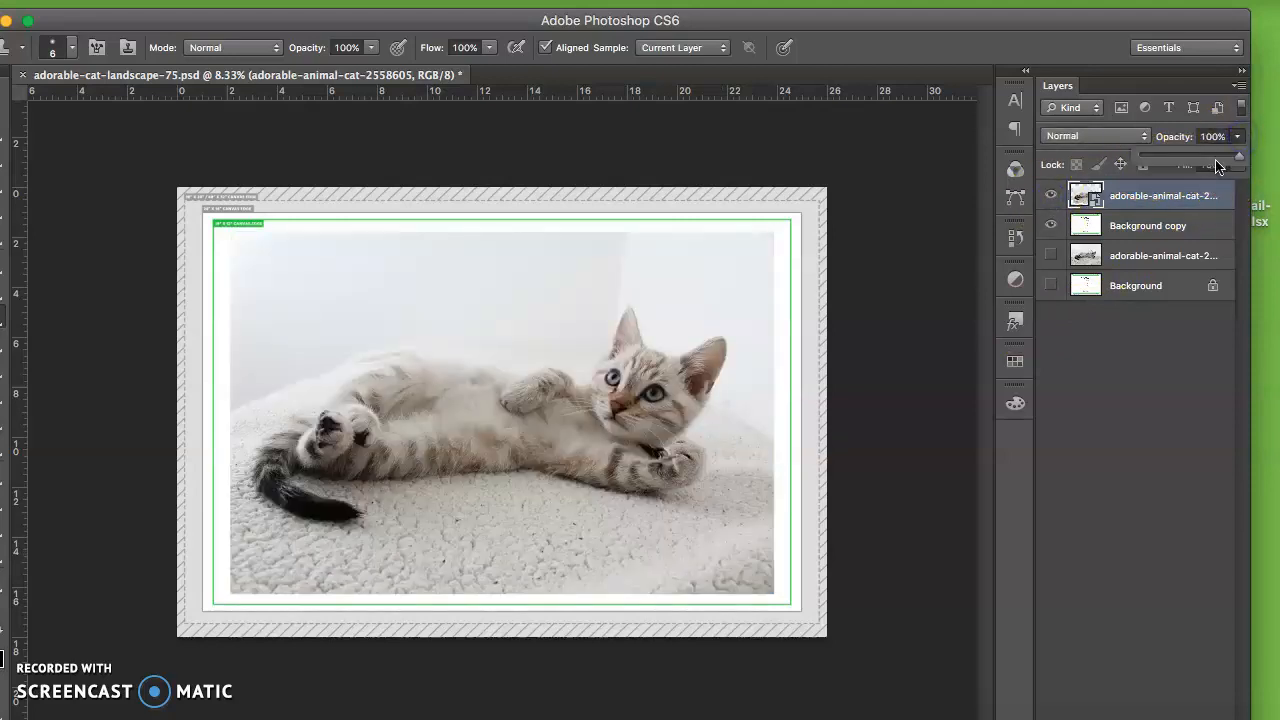
drag(1198, 162, 1186, 164)
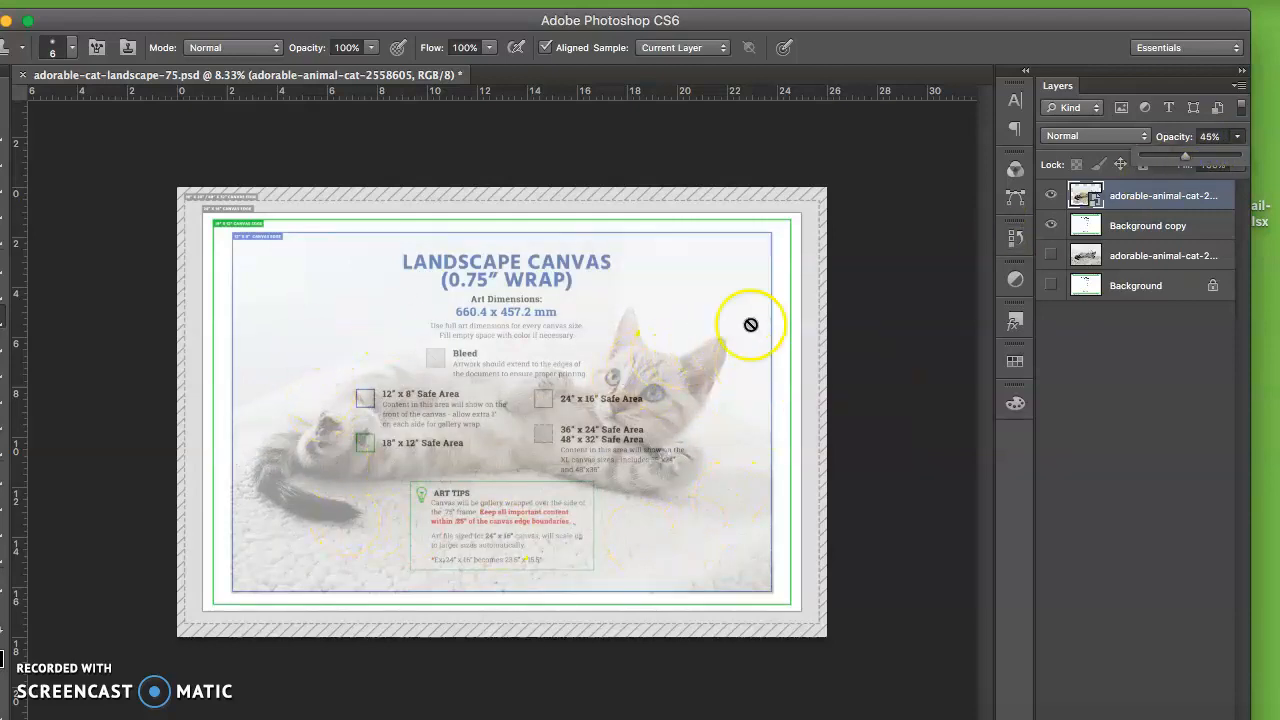
click(1051, 196)
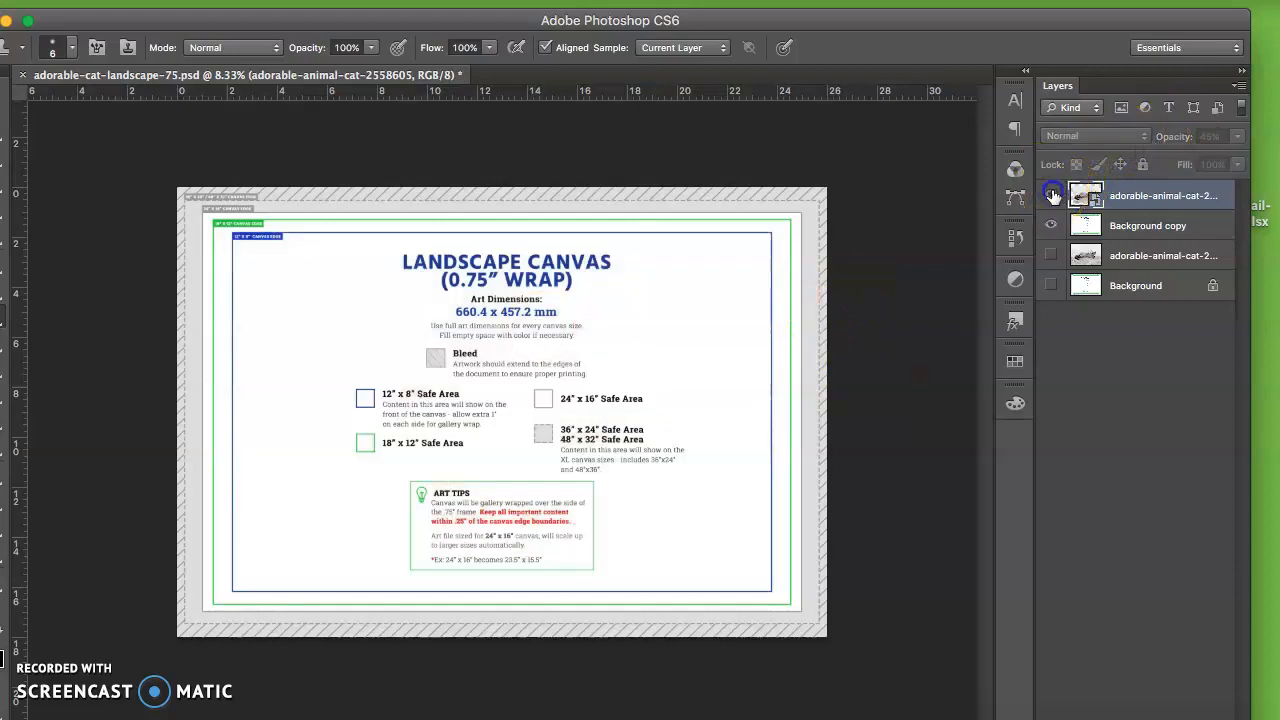
click(1051, 196)
click(1237, 136)
drag(1200, 156, 1251, 157)
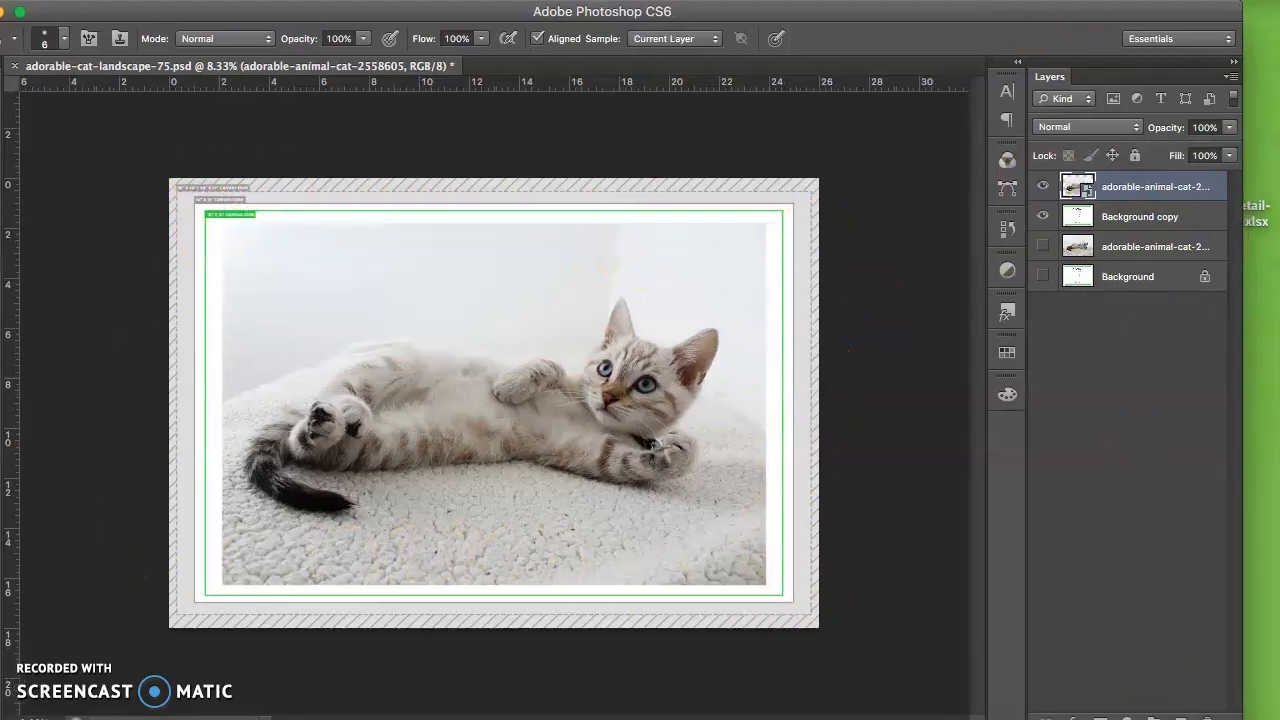
Add a new empty layer directly above the Background copy layer and make a rectangular selection covering the entire canvas.
click(1148, 226)
click(1181, 717)
click(36, 125)
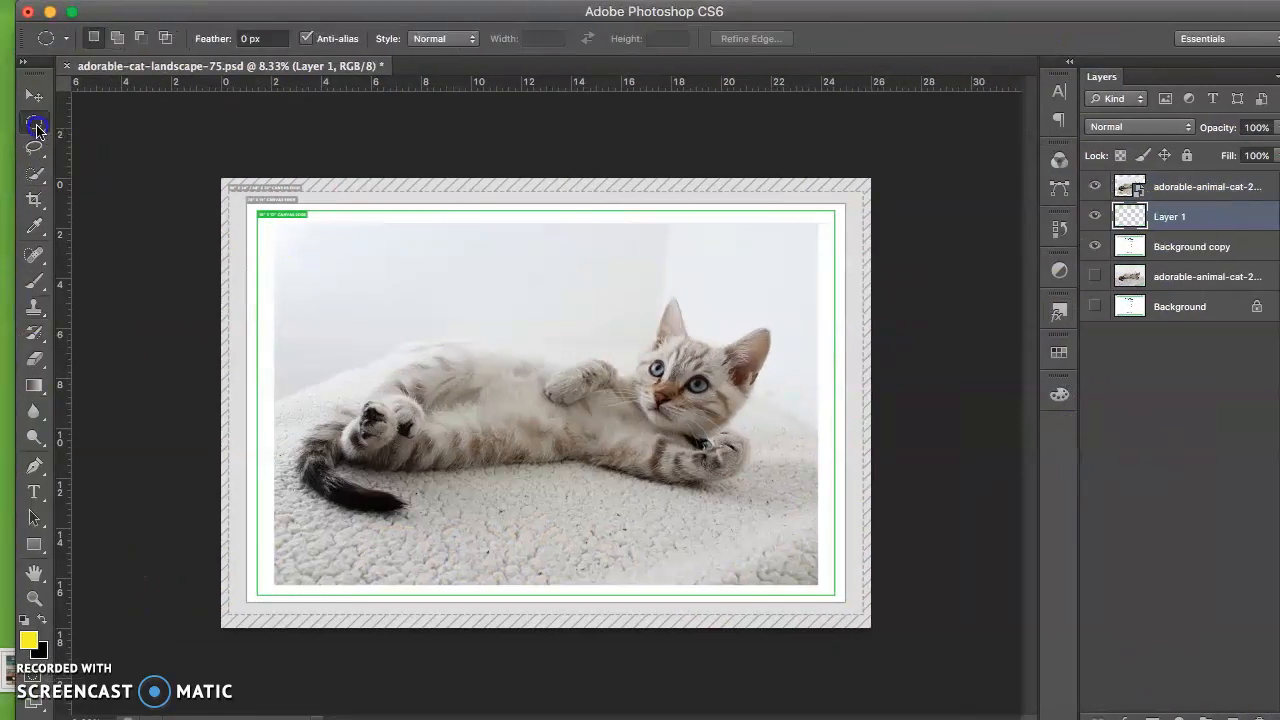
click(90, 119)
drag(220, 178, 872, 628)
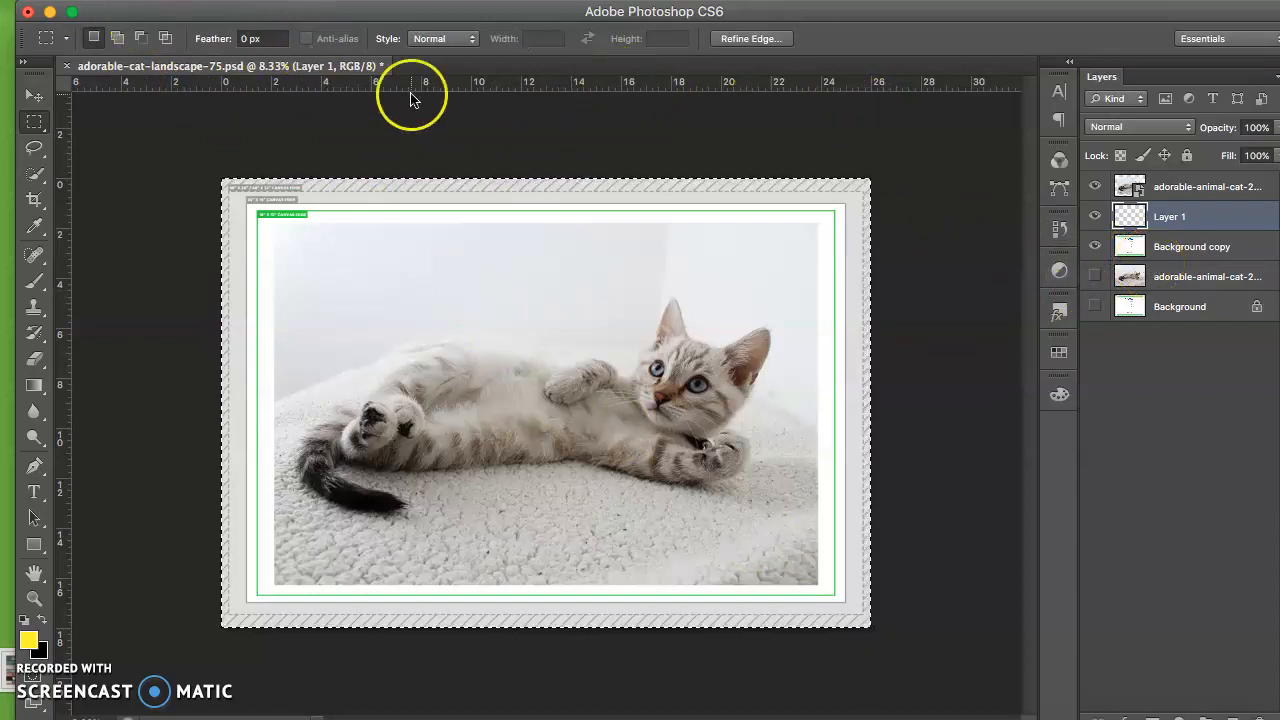
Fill the canvas-wide selection on the new layer with a custom bright green at 100% opacity, deselect, and check it by toggling visibility.
click(200, 0)
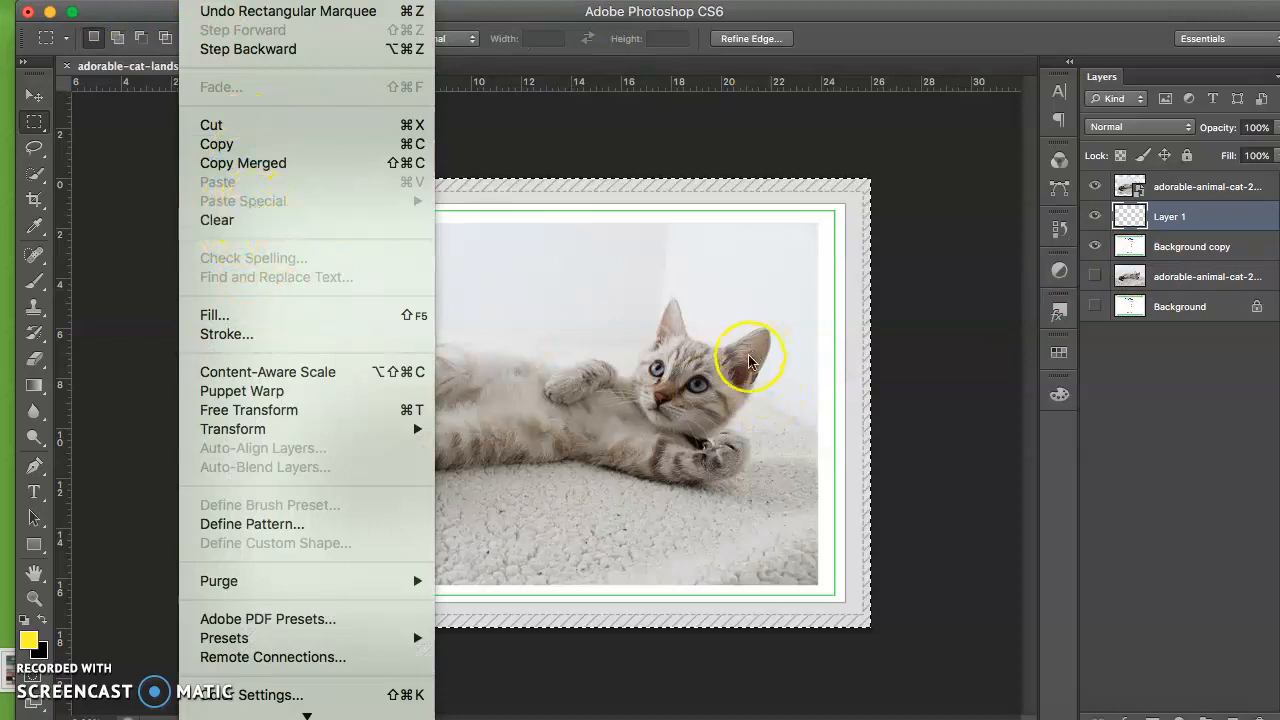
click(264, 315)
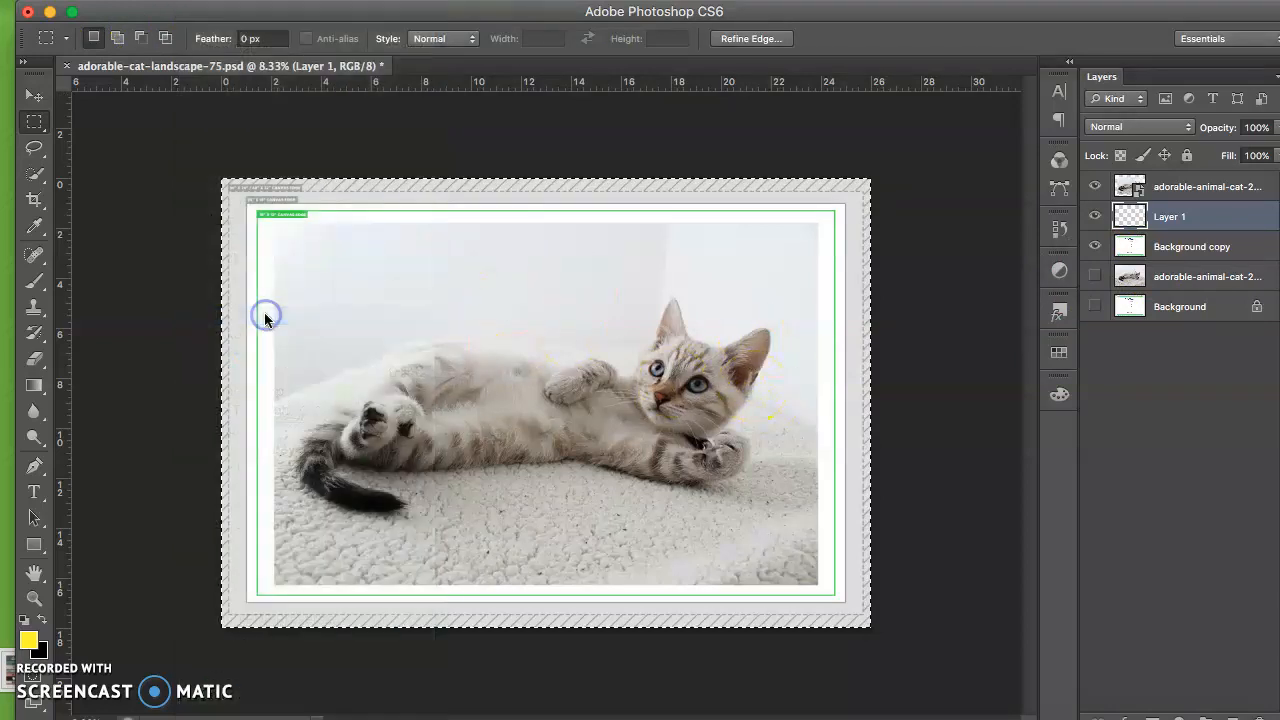
click(680, 260)
click(566, 232)
drag(929, 400, 929, 485)
mouse_move(900, 300)
mouse_down()
mouse_move(914, 294)
mouse_move(905, 323)
mouse_up()
click(1125, 280)
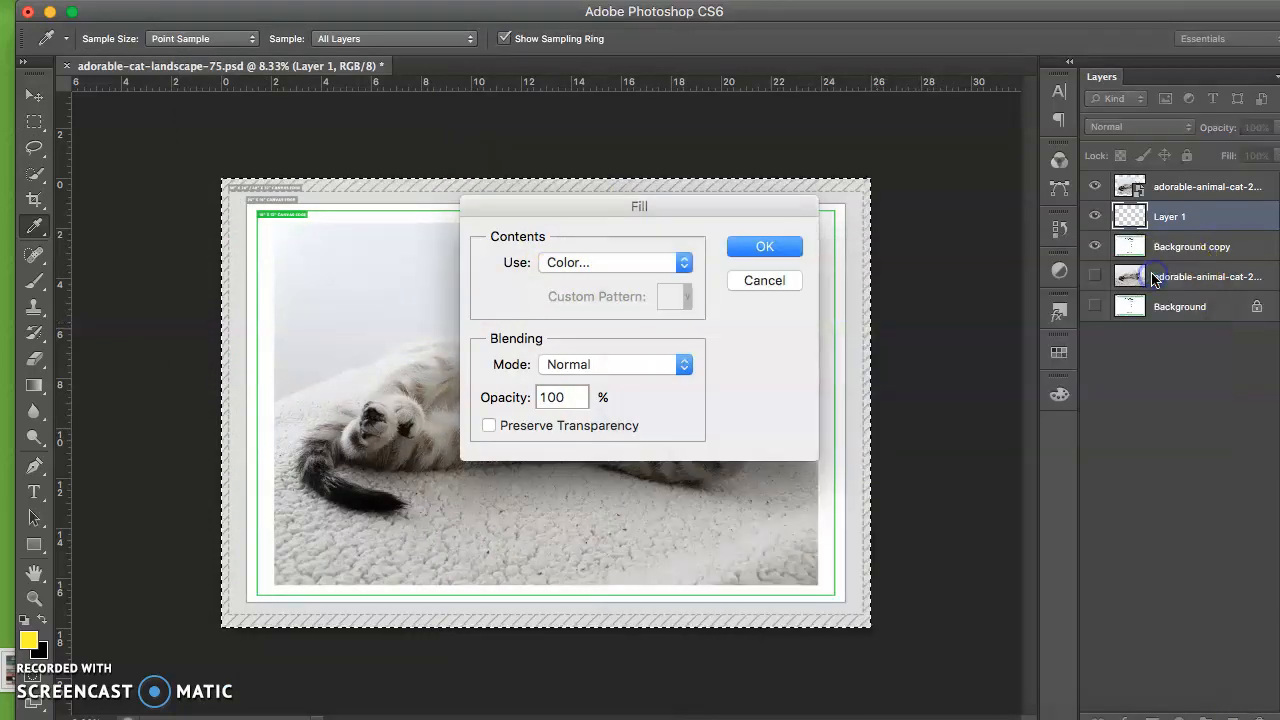
click(763, 249)
key(m)
key(ctrl+d)
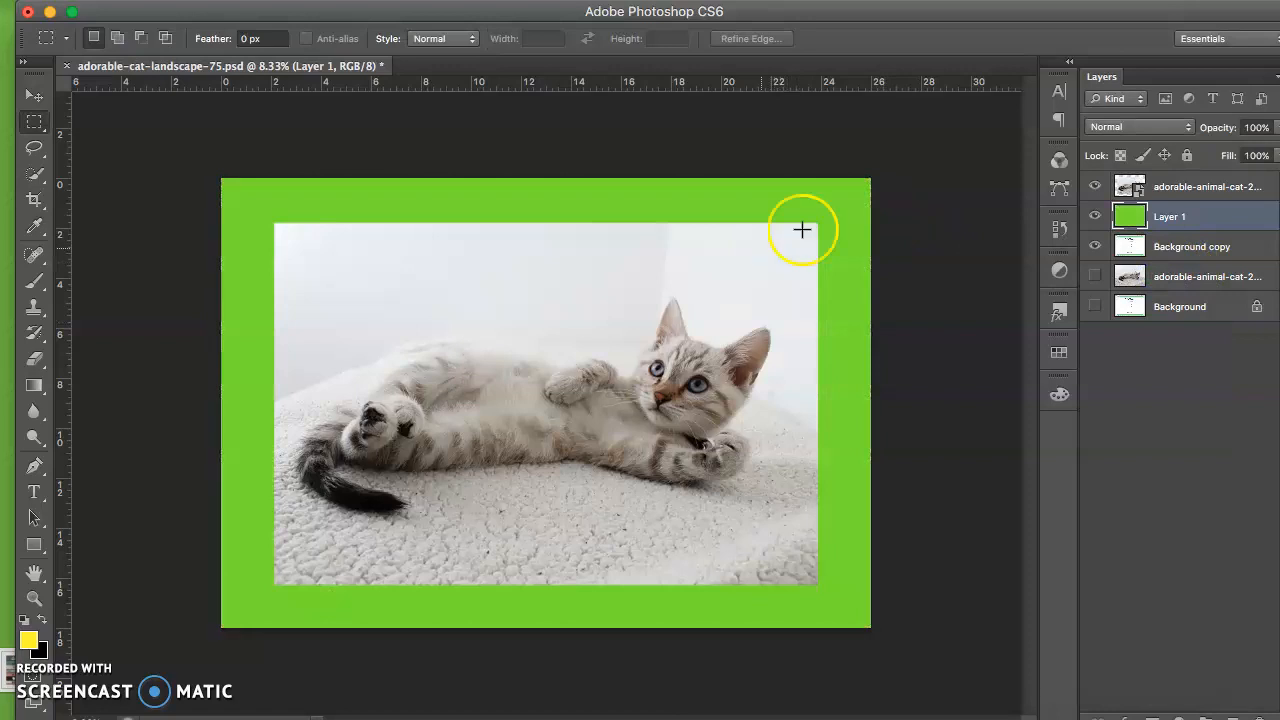
click(1095, 216)
click(1095, 216)
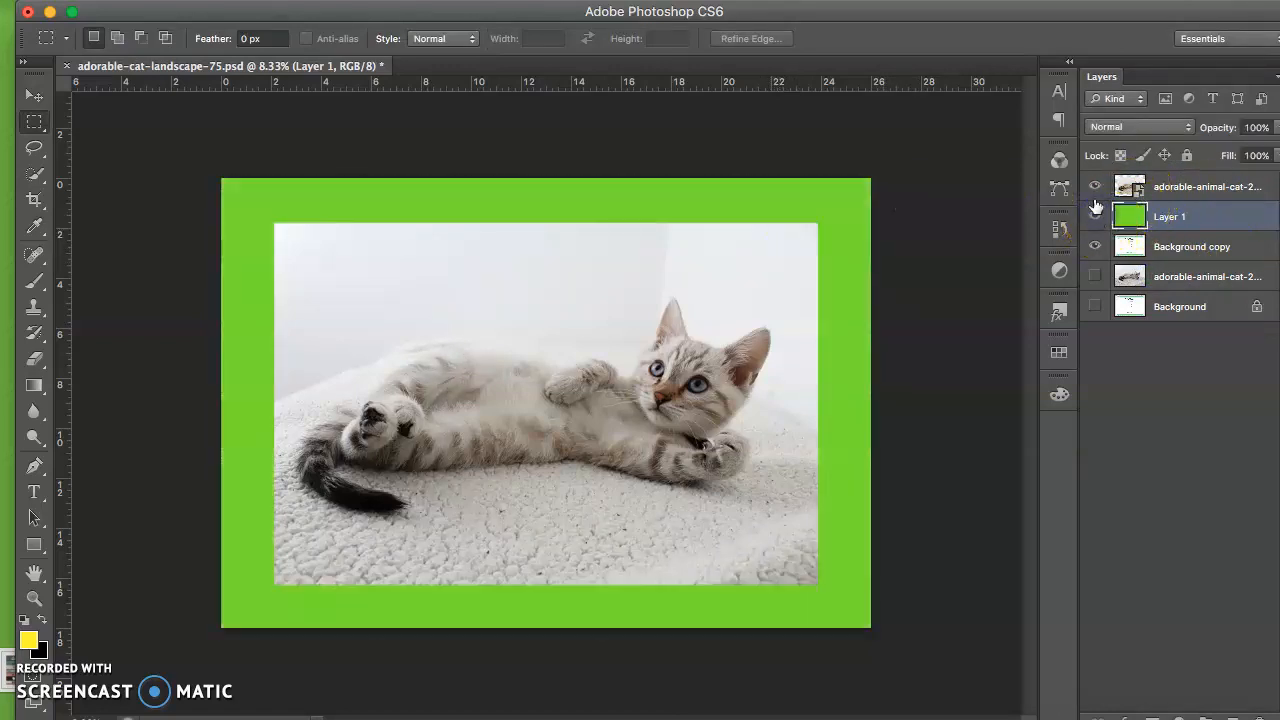
Merge the cat photo layer with the green fill layer and toggle the merged layer's visibility to check it.
shift+click(1170, 188)
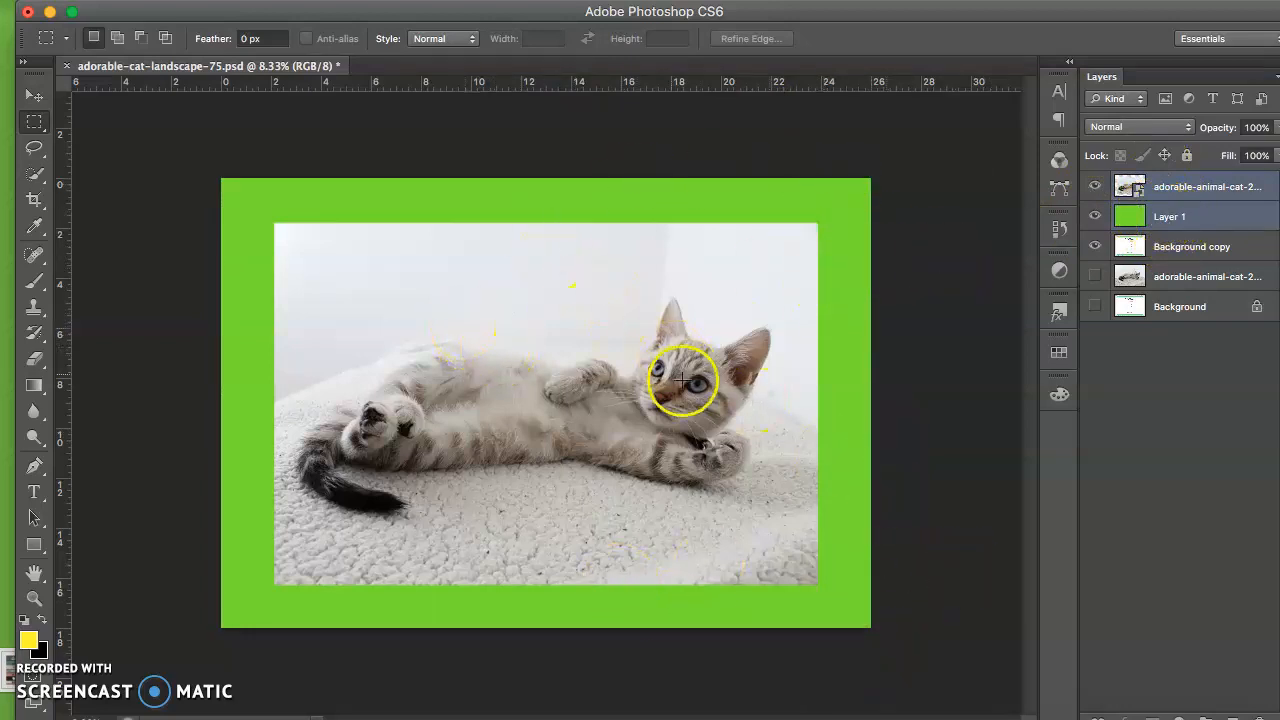
click(304, 1)
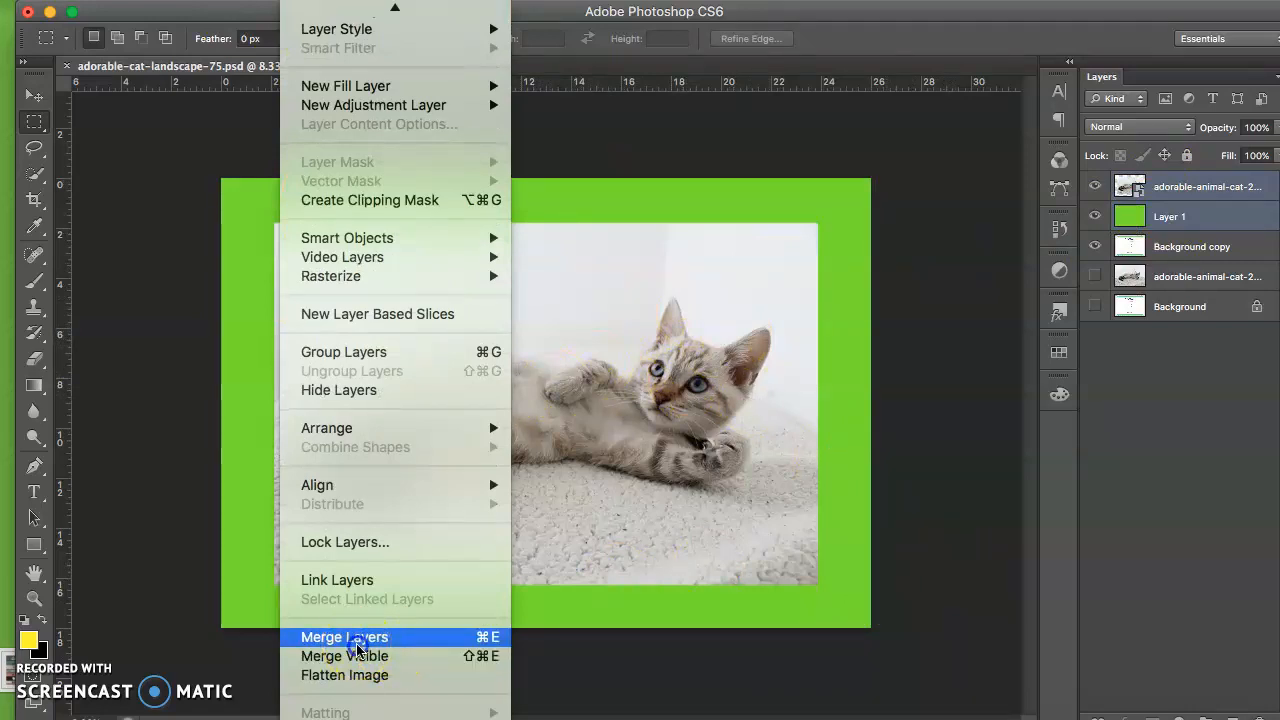
click(355, 639)
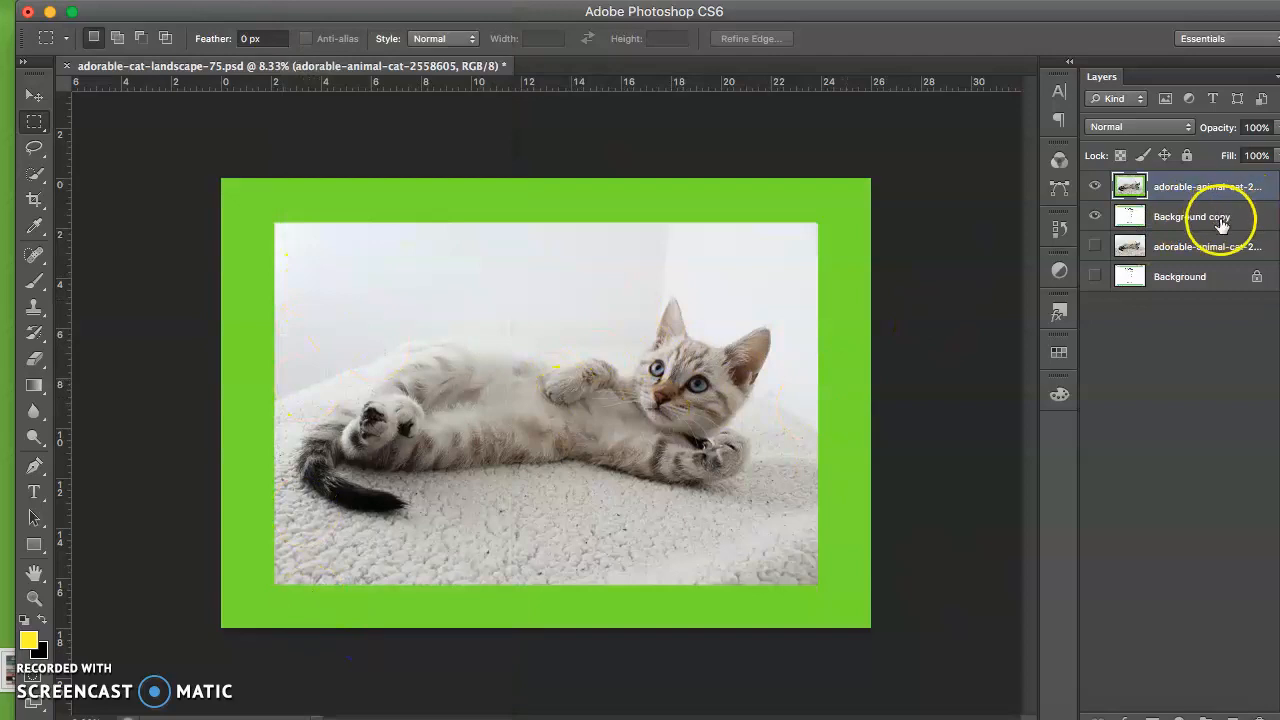
click(1096, 189)
click(1096, 189)
click(1096, 189)
click(1096, 189)
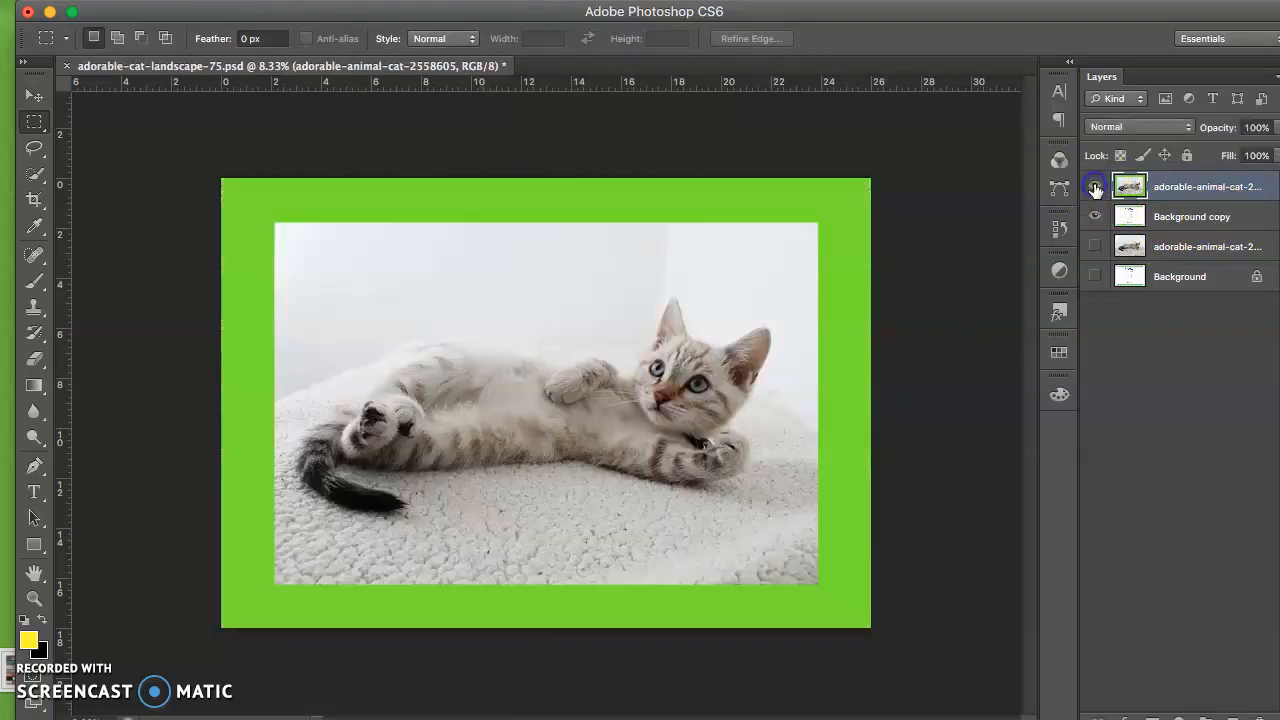
Select the whole green border around the cat photo with the Quick Selection tool.
click(44, 149)
click(34, 174)
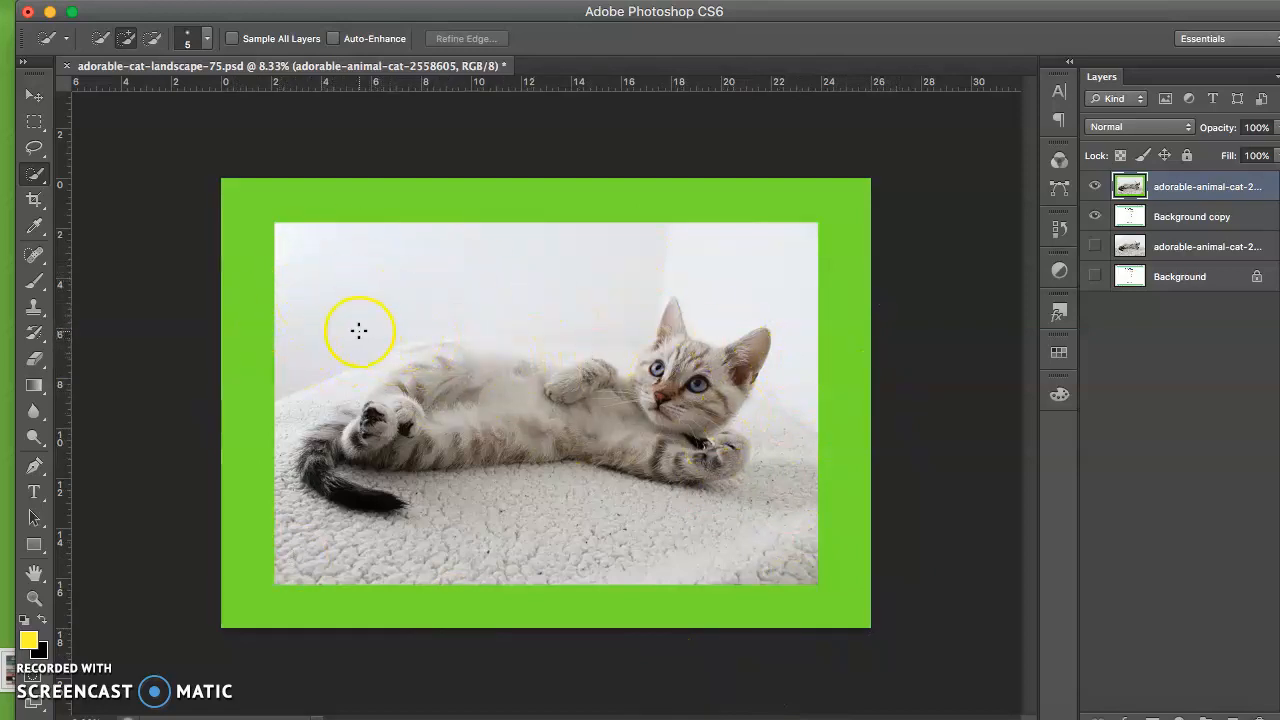
click(340, 208)
mouse_move(528, 211)
mouse_down()
mouse_move(854, 194)
mouse_move(854, 457)
mouse_move(257, 606)
mouse_up()
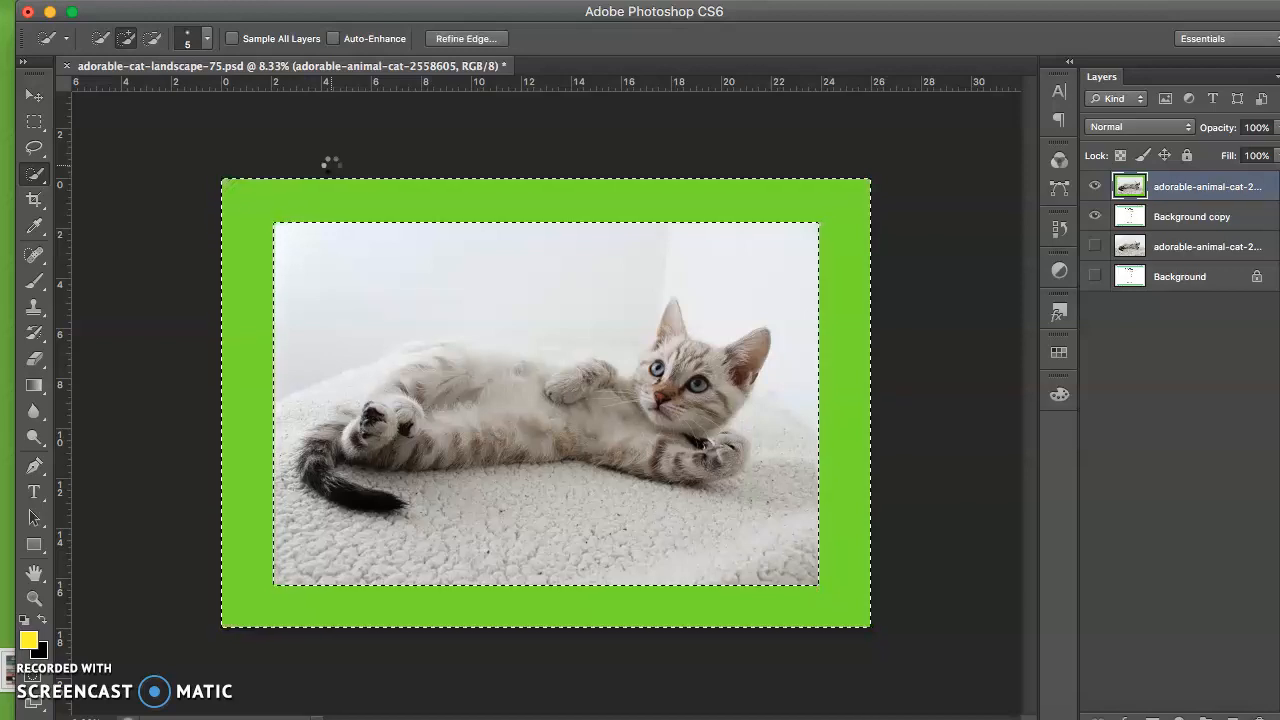
click(729, 447)
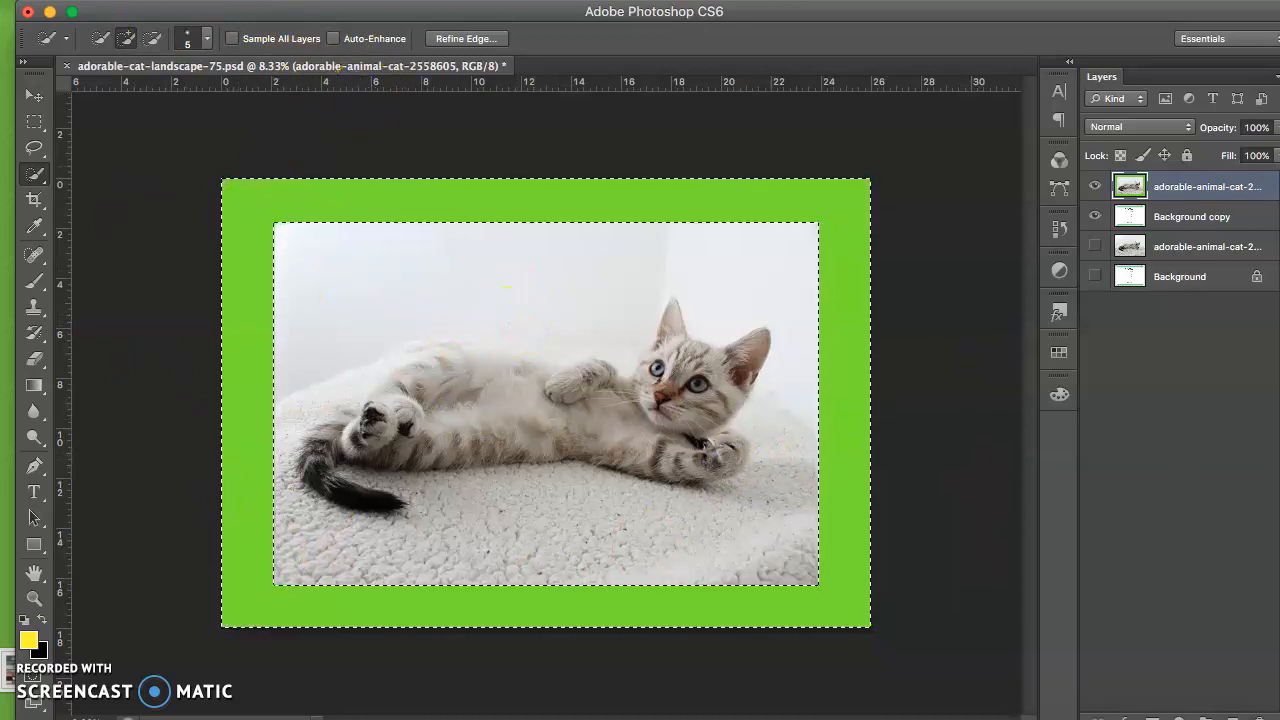
Fill the selected green border around the cat photo using Content-Aware in Normal mode at 100% opacity, and deselect.
click(205, 0)
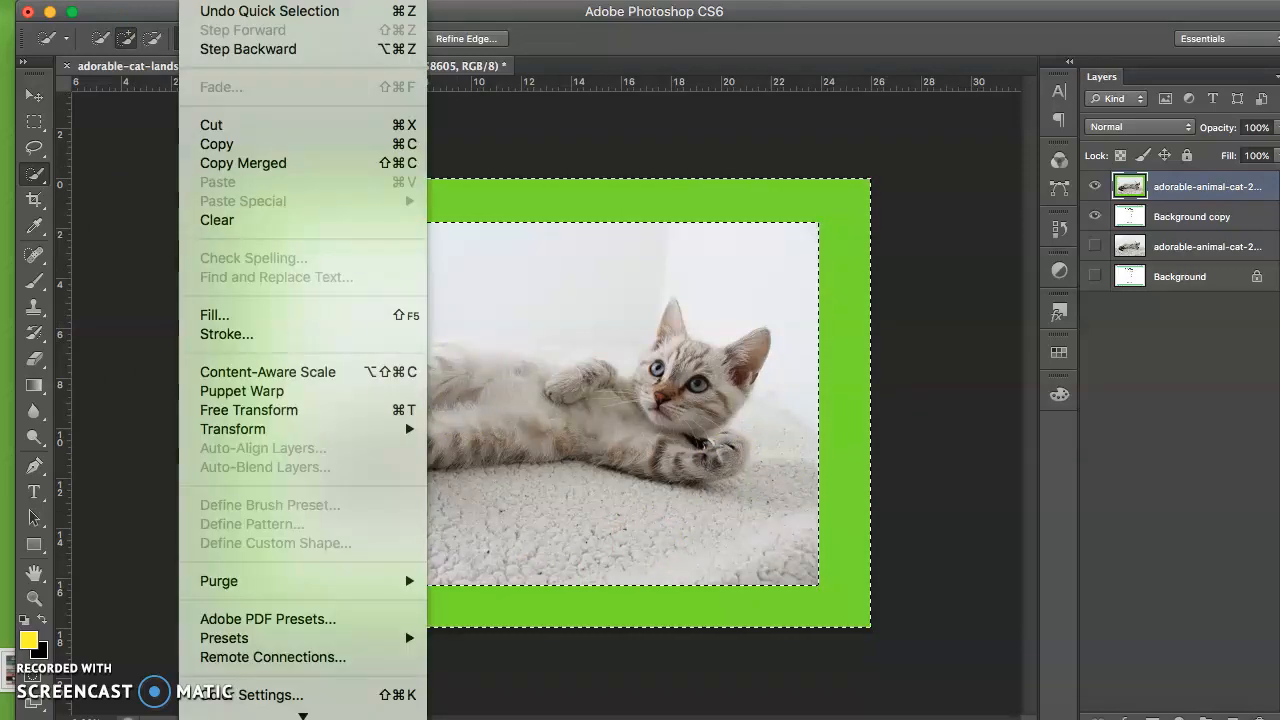
click(265, 316)
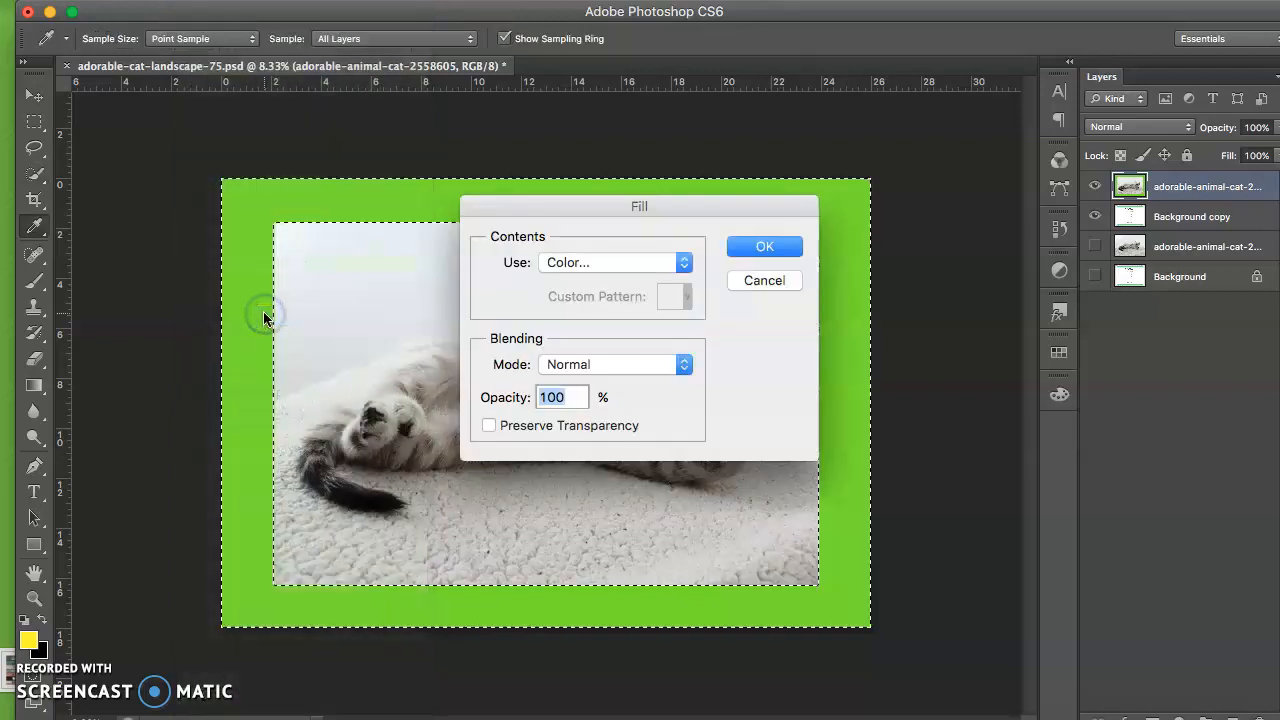
click(623, 264)
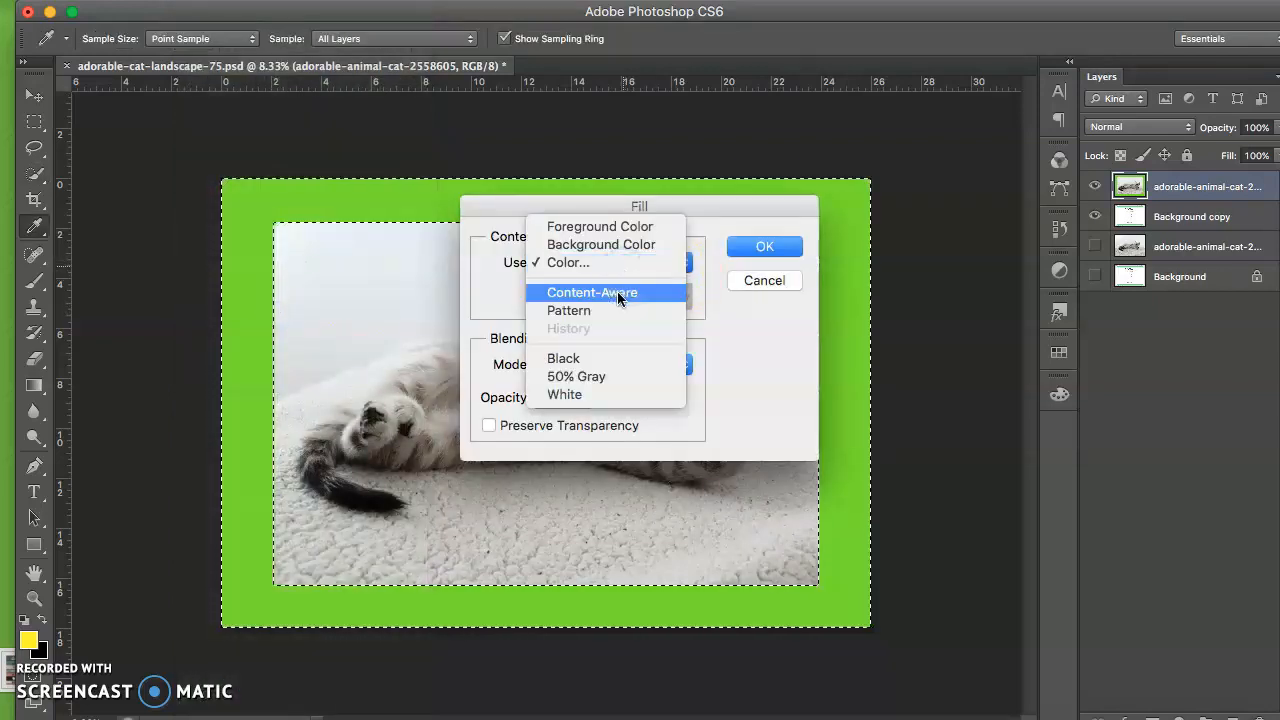
click(617, 291)
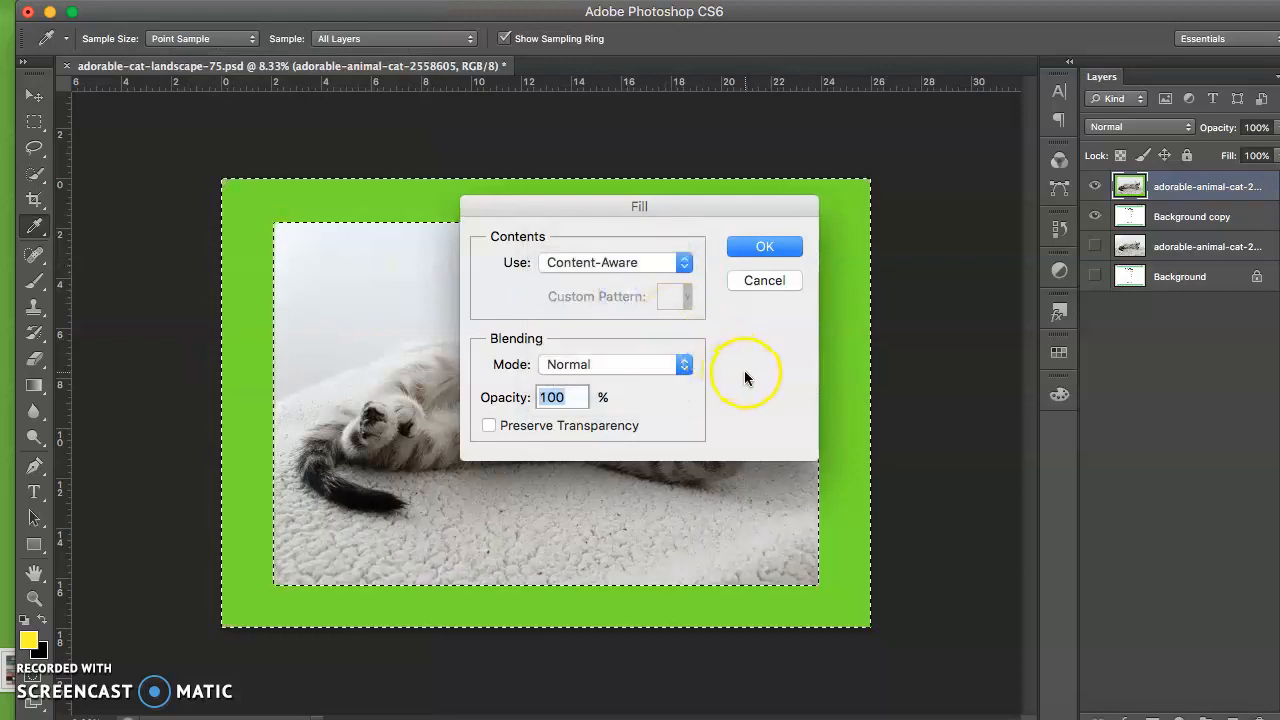
click(776, 248)
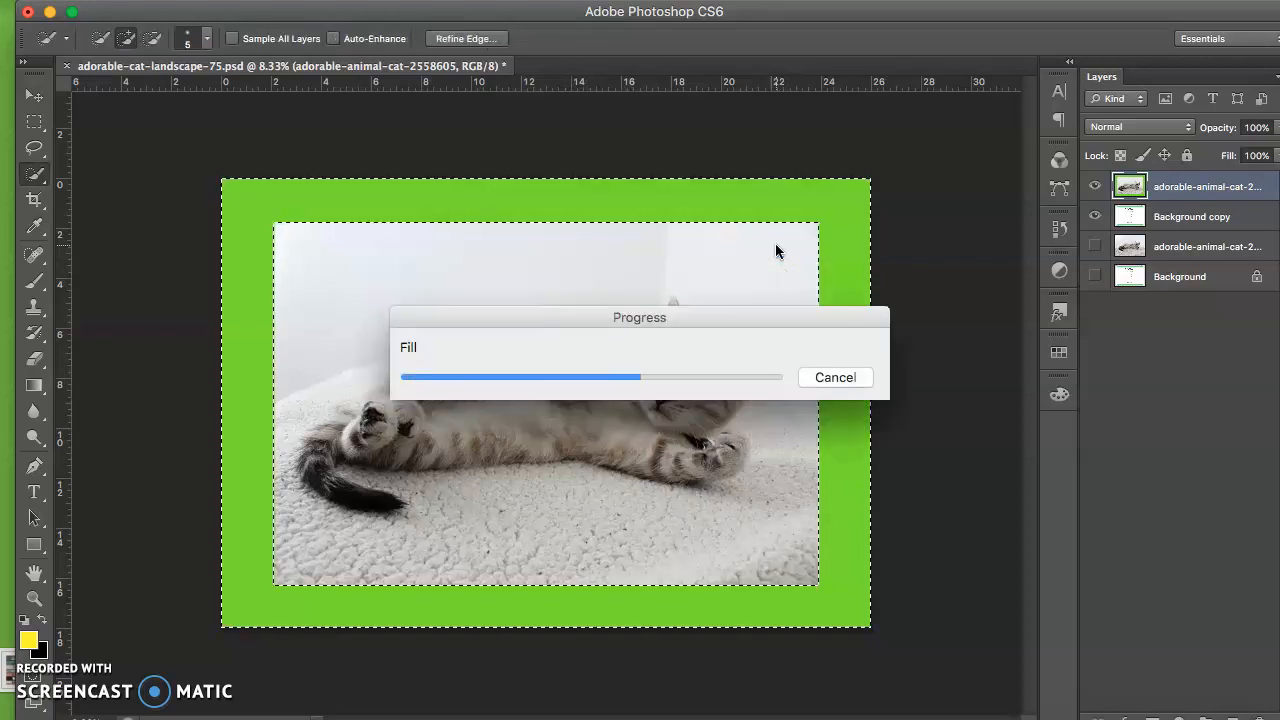
click(847, 451)
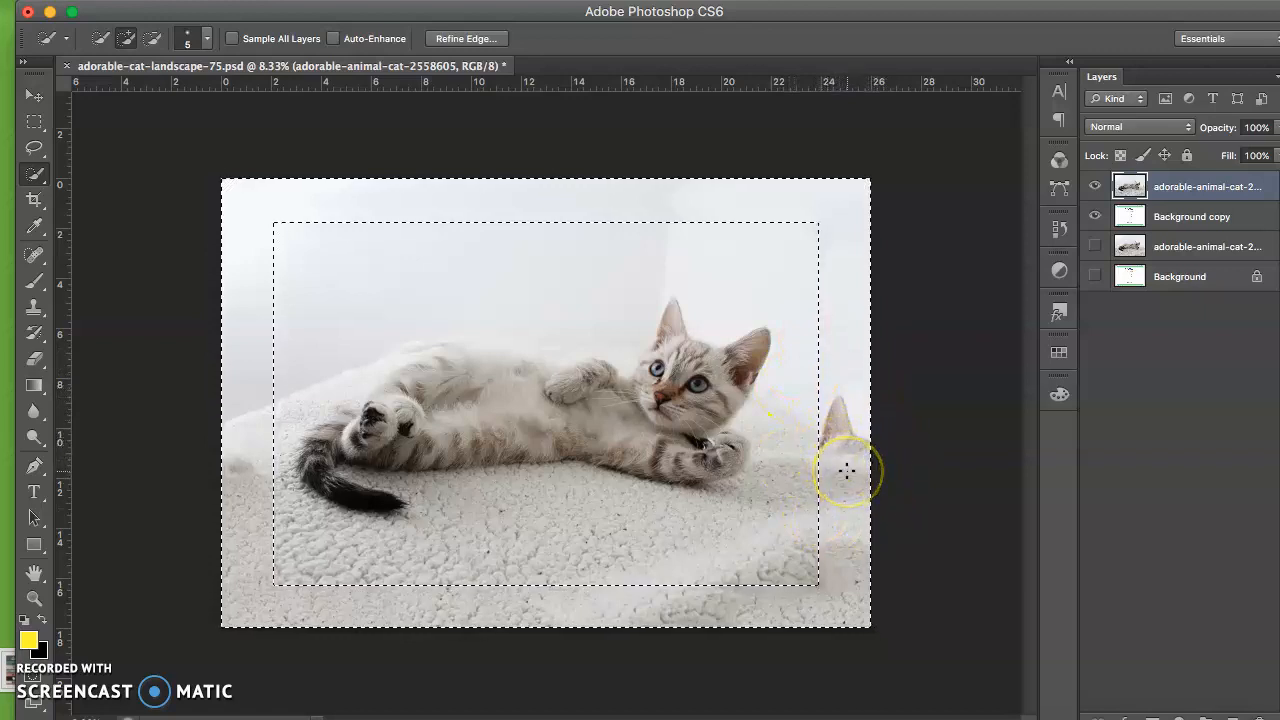
key(super+d)
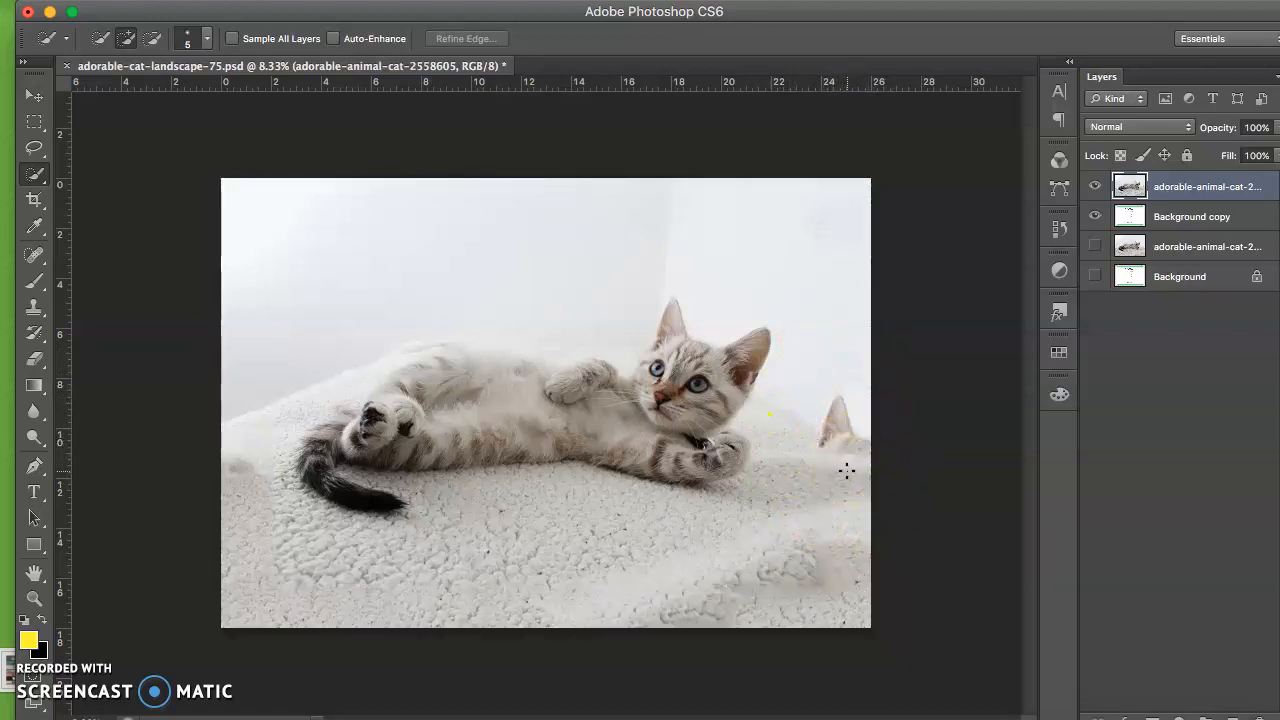
Lasso the stray duplicated cat ear near the photo's right edge, replace it with a Content-Aware fill at 100% opacity, and deselect.
click(34, 153)
mouse_move(820, 445)
mouse_down()
mouse_move(828, 402)
mouse_move(850, 399)
mouse_move(869, 457)
mouse_move(819, 445)
mouse_up()
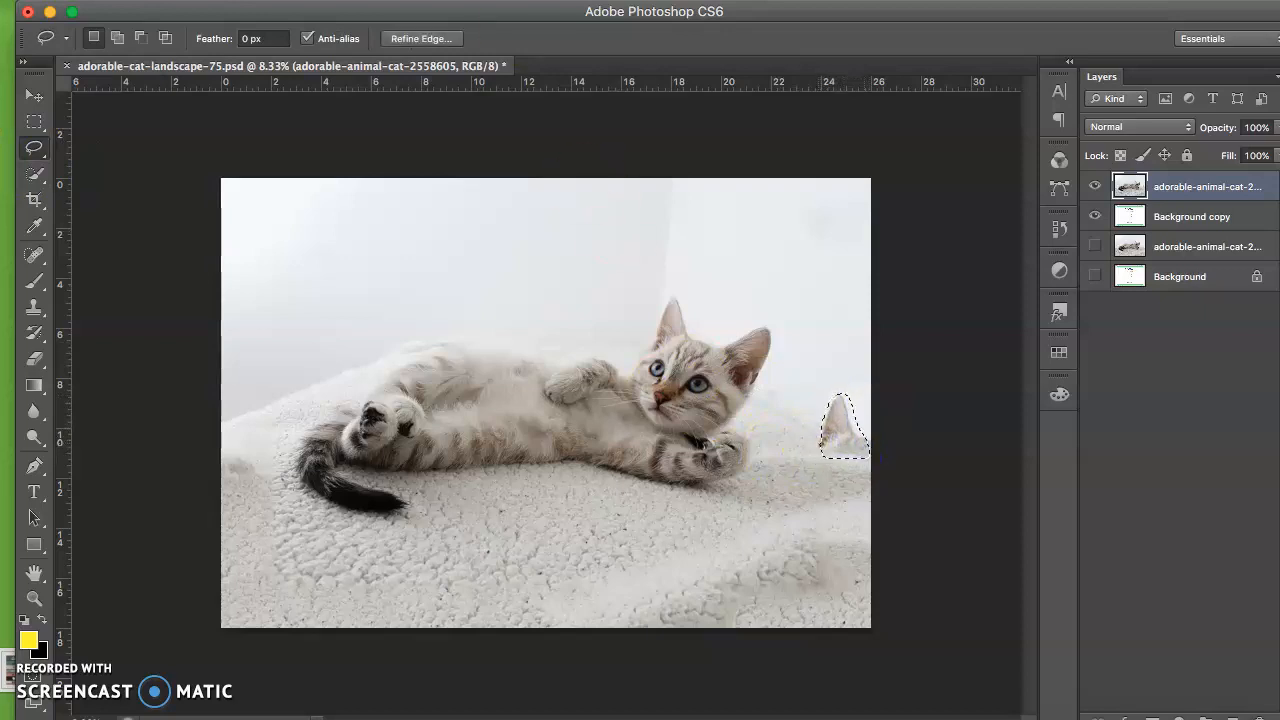
click(205, 0)
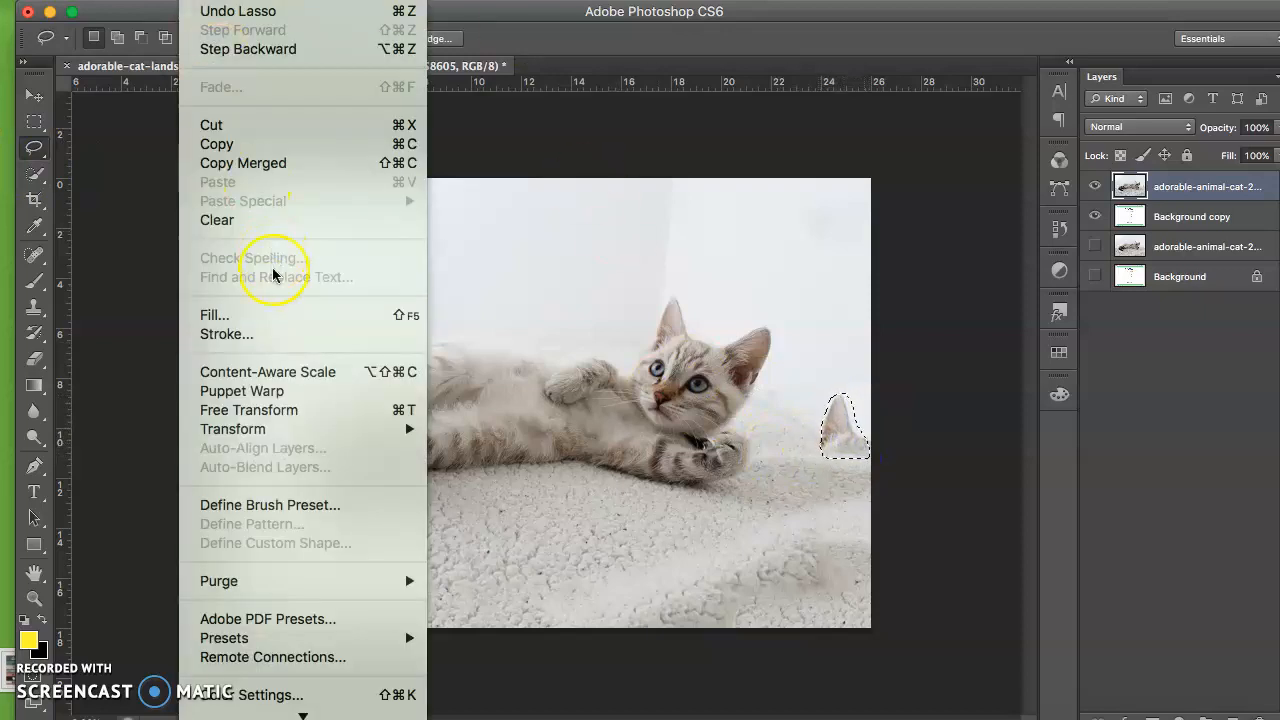
click(250, 317)
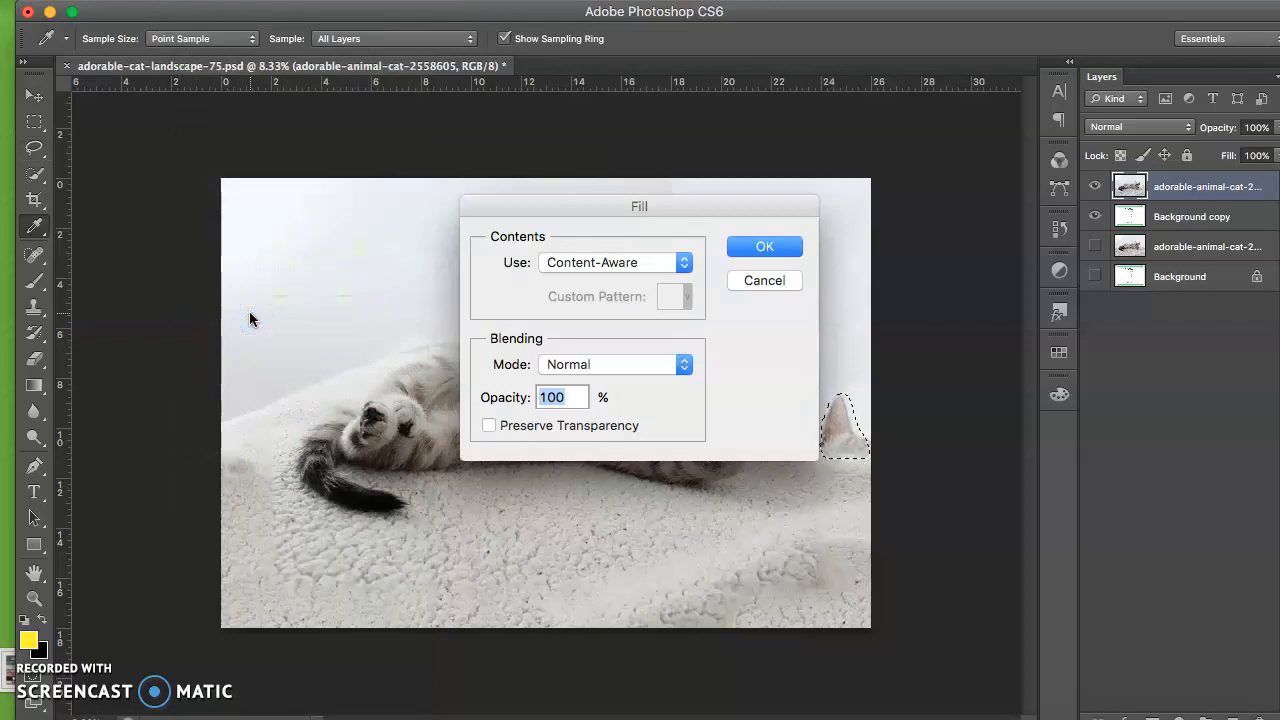
key(Return)
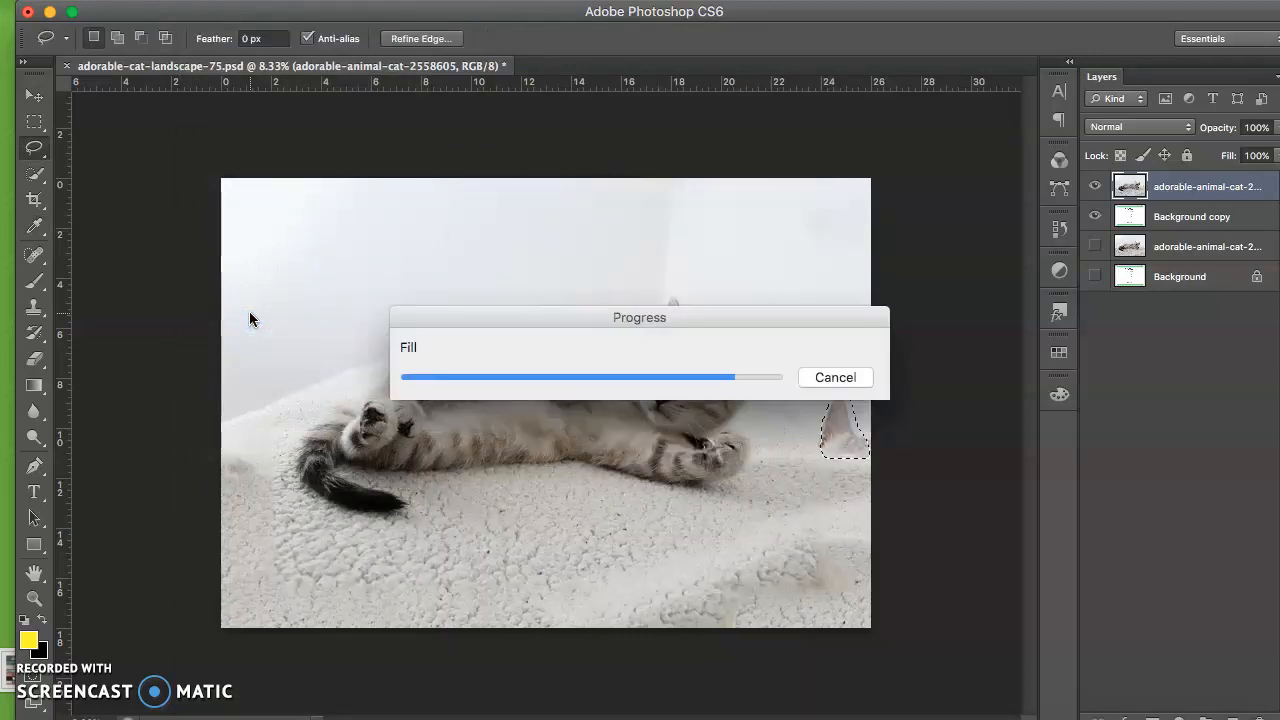
key(super+d)
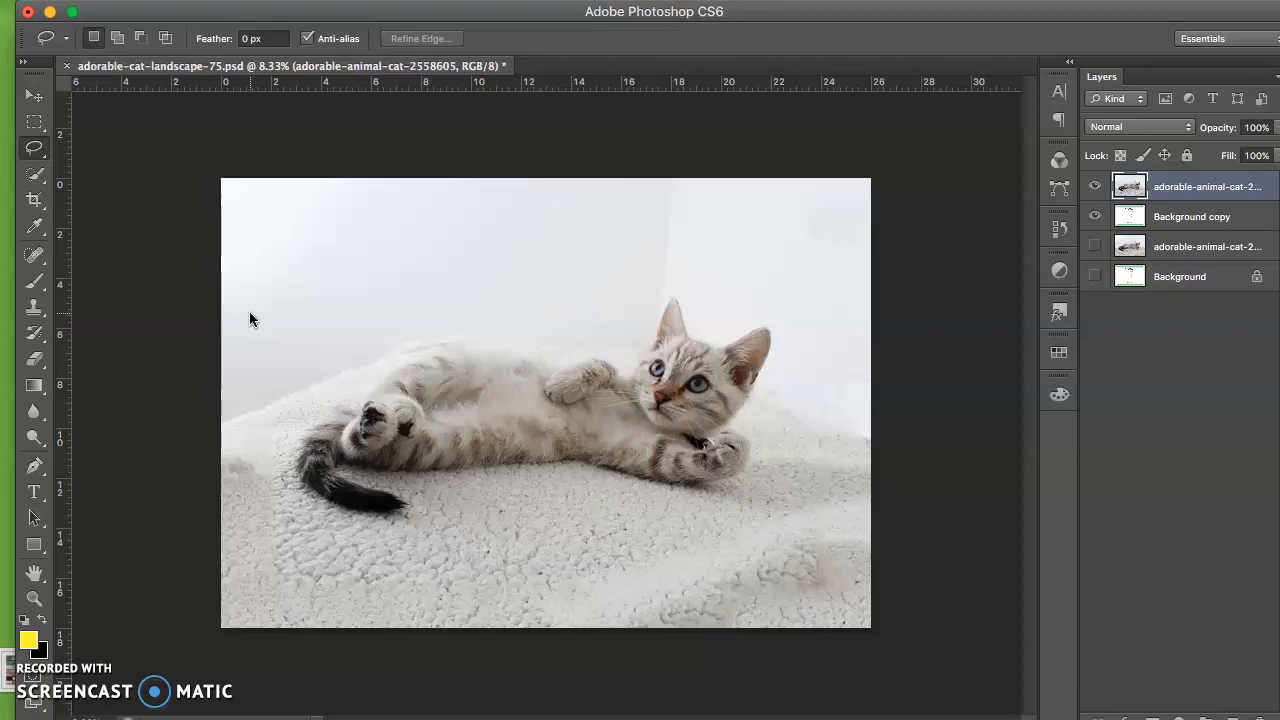
Check the extended cat layer against the template by toggling its visibility and lowering its opacity to 49%, and restore it to 100%.
click(1096, 188)
click(1097, 187)
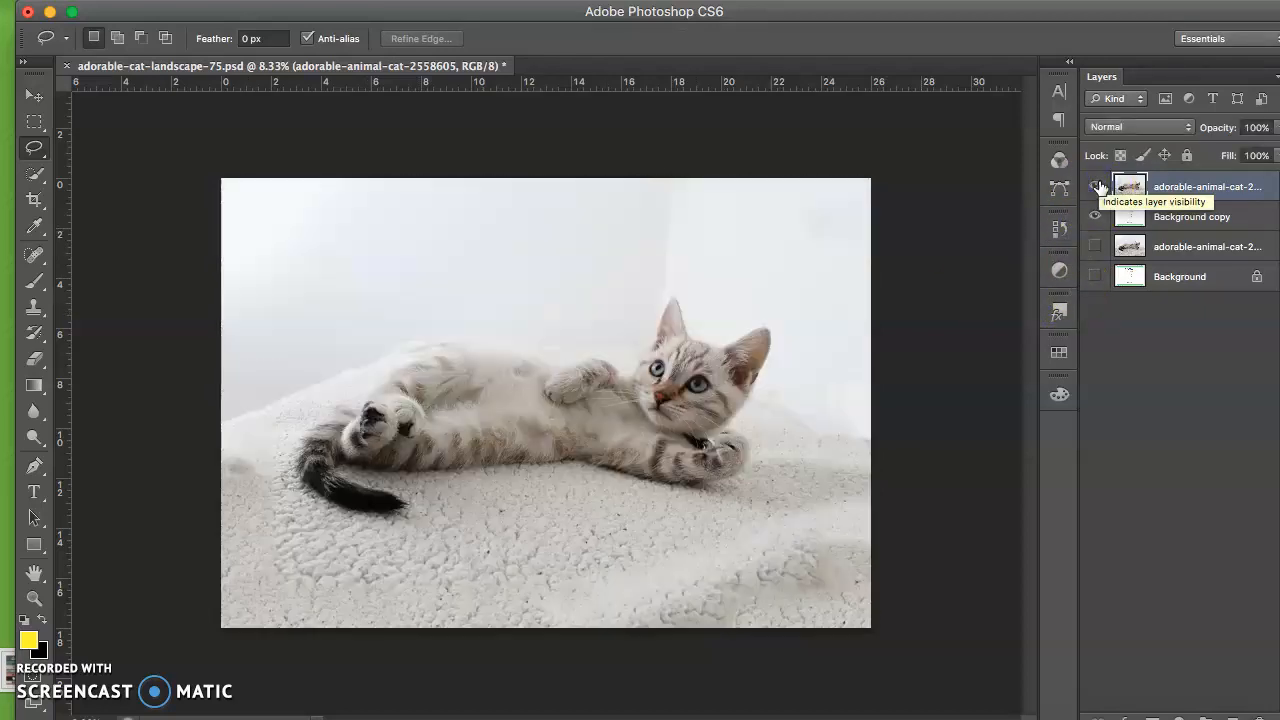
click(1275, 127)
drag(1256, 147, 1219, 152)
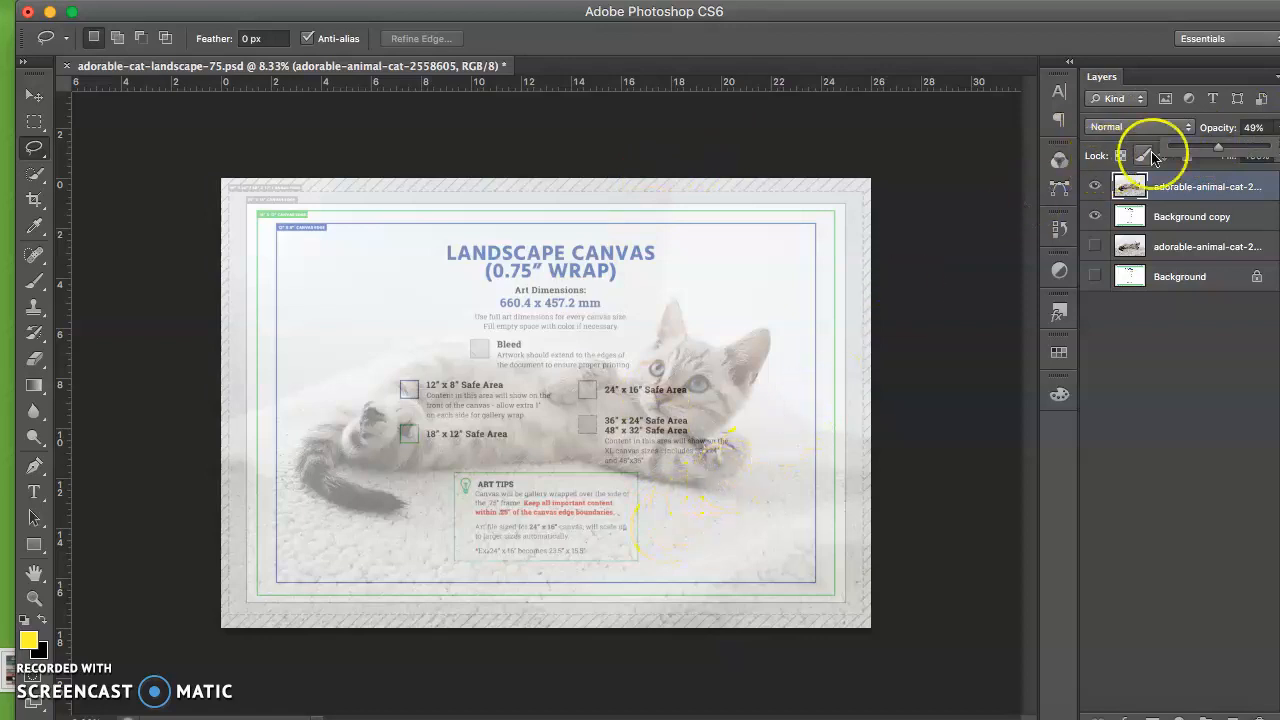
drag(1222, 146, 1271, 155)
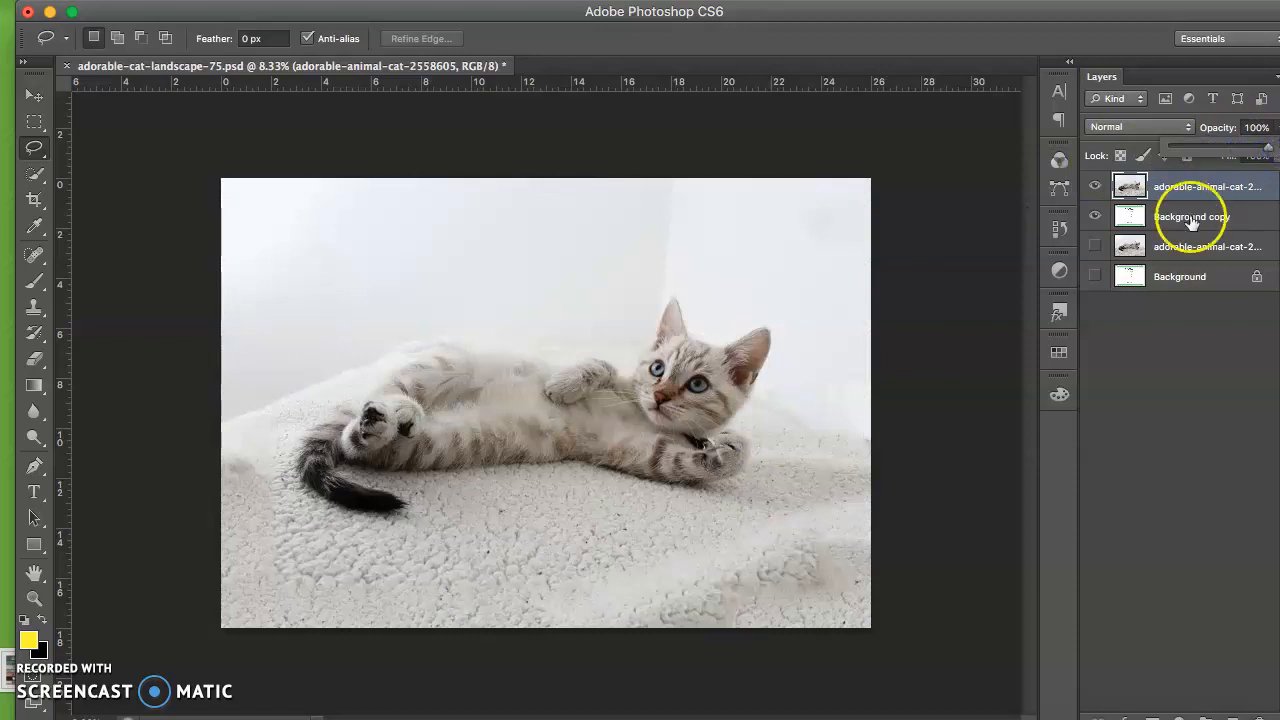